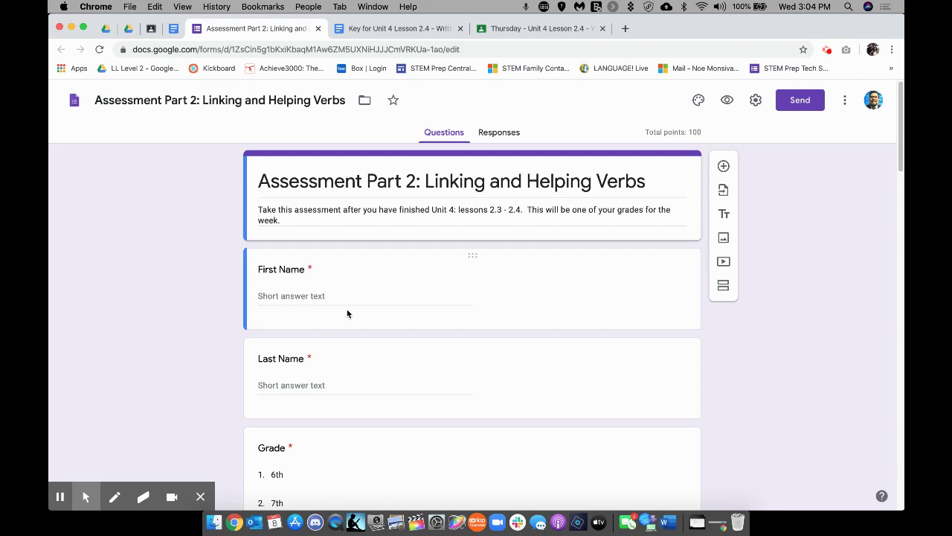
- Leave the form title unchanged and bring up the Drive Lesson 2 folder
triple_click(300, 182)
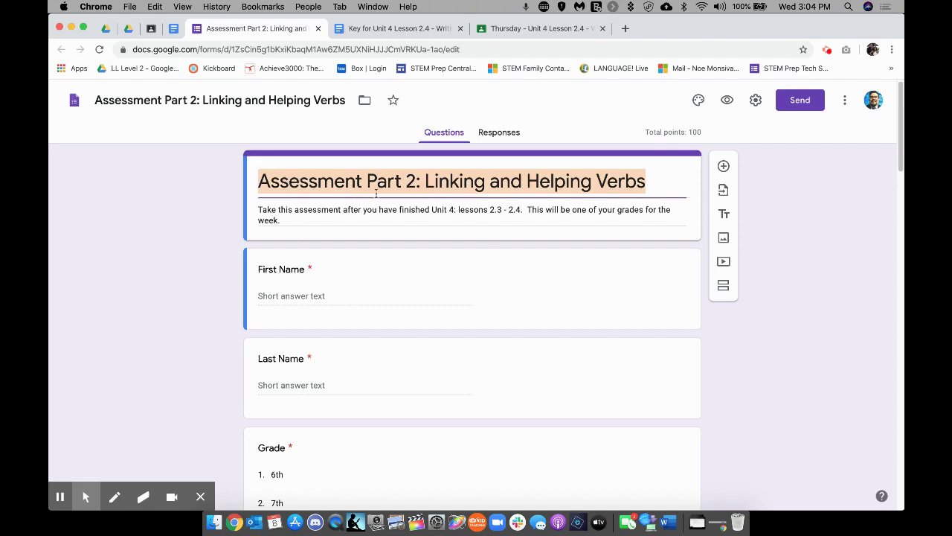
left_click(626, 181)
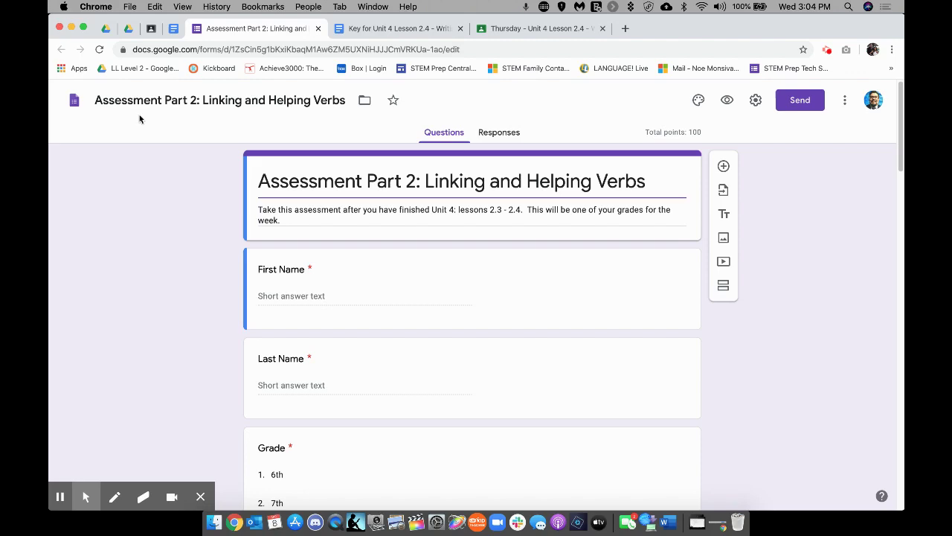
left_click(106, 28)
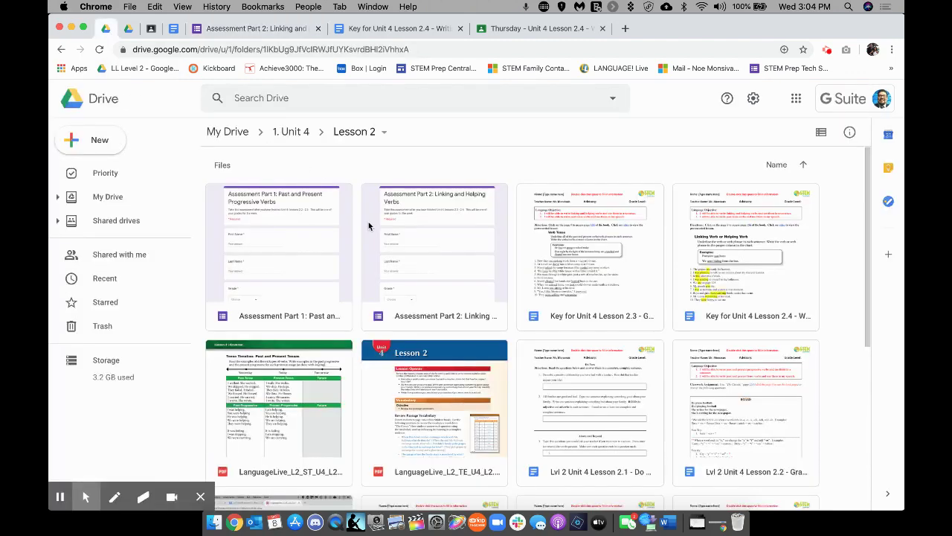
scroll(432, 263, "down", 5)
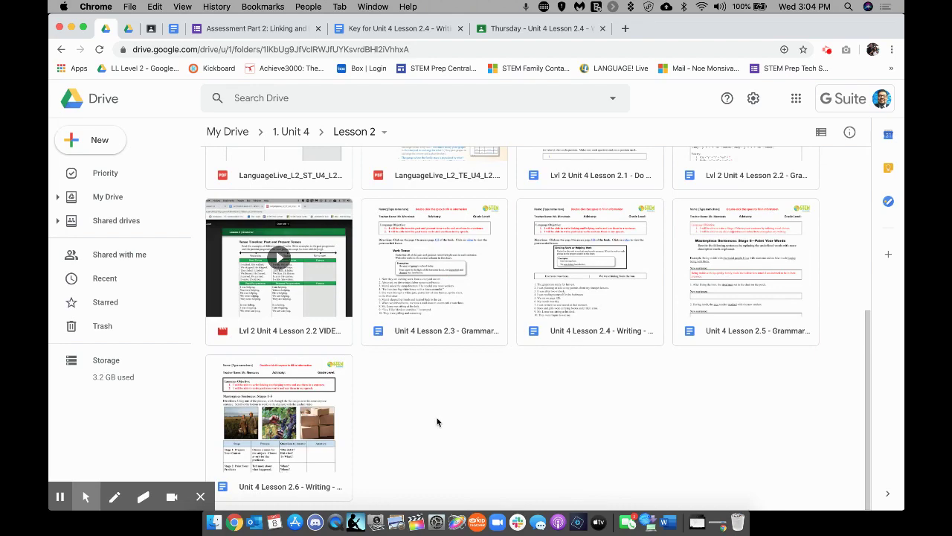
scroll(437, 418, "up", 5)
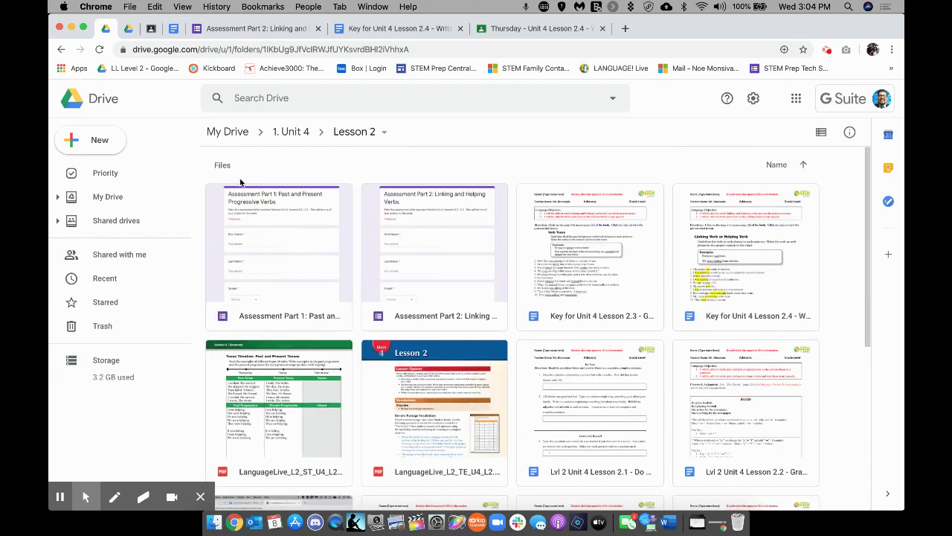
left_click(289, 133)
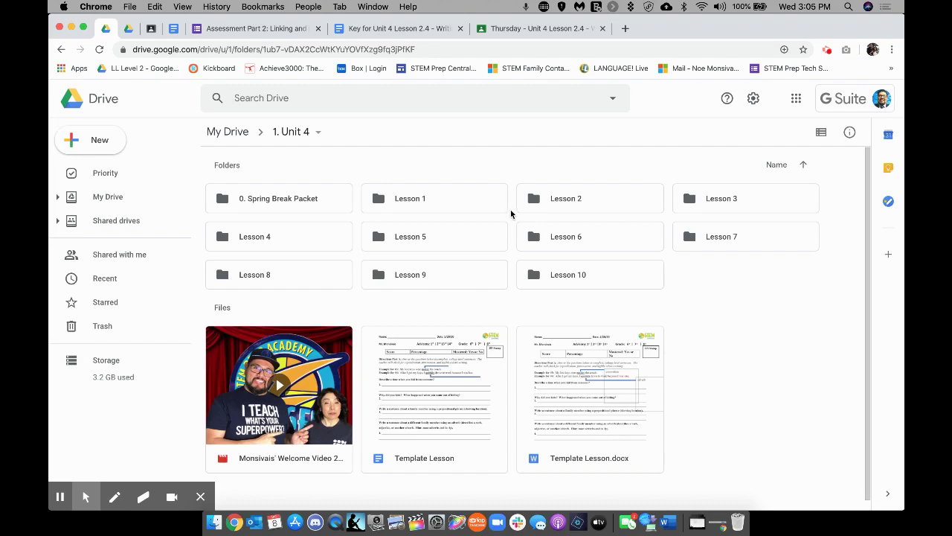
left_click(238, 133)
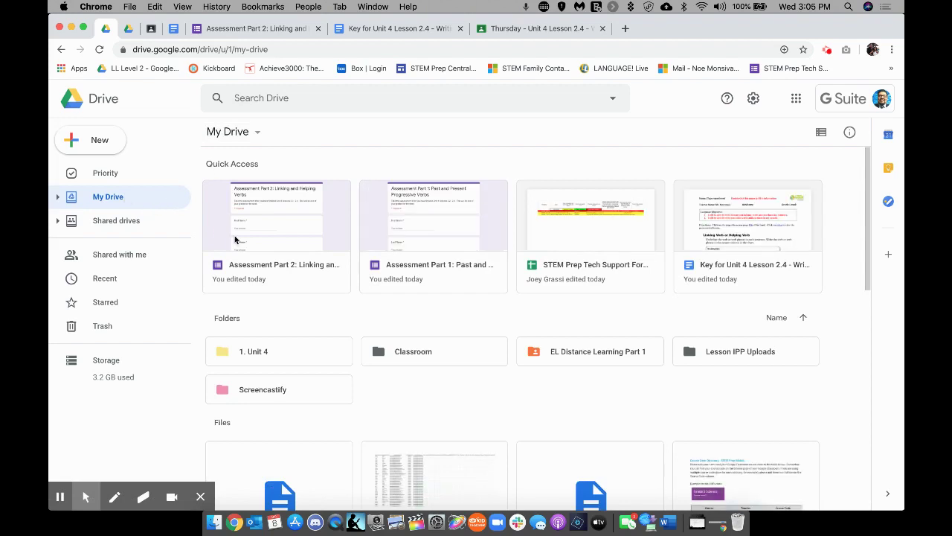
double_click(259, 353)
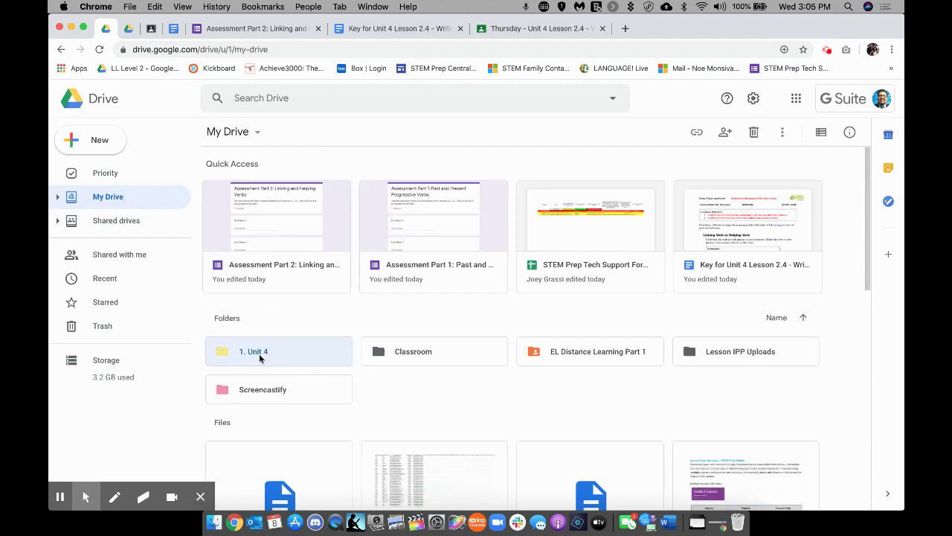
double_click(592, 207)
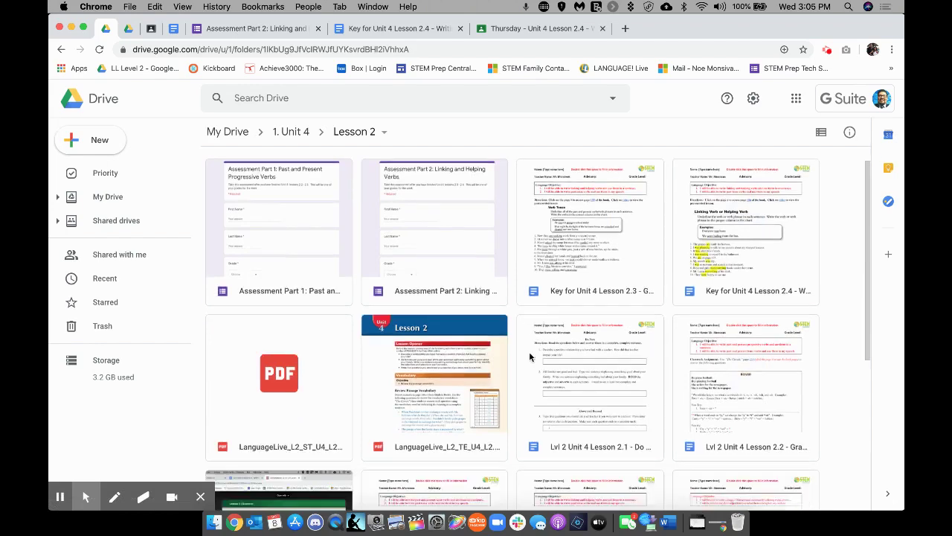
scroll(527, 357, "down", 5)
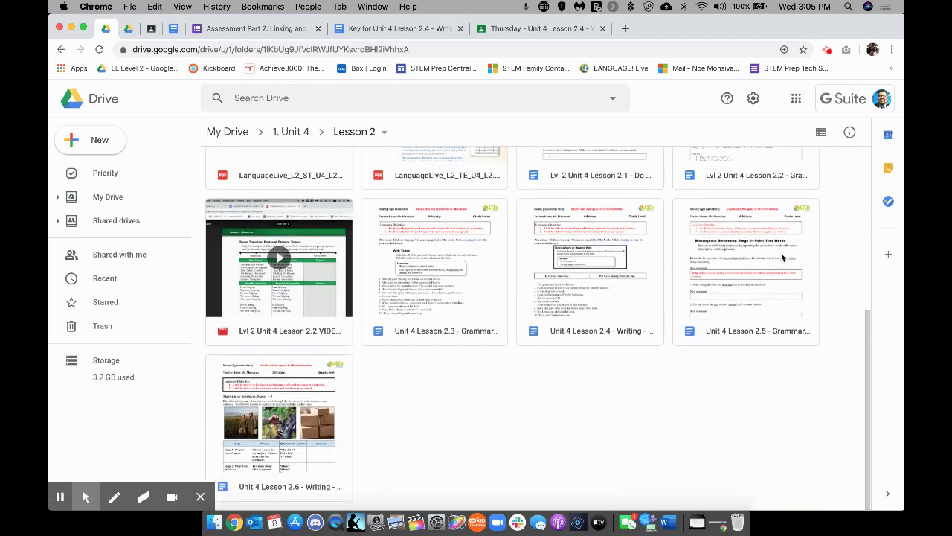
right_click(451, 408)
mouse_move(500, 385)
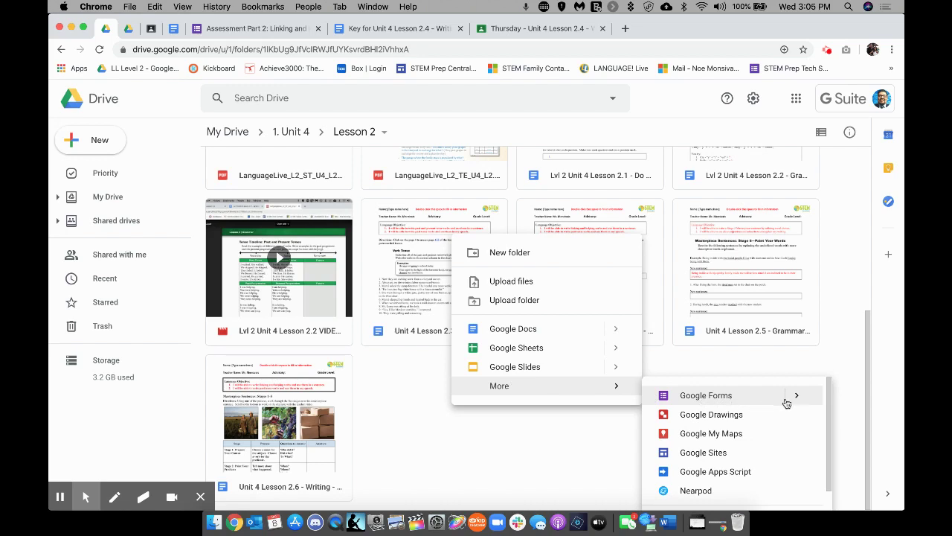
mouse_move(795, 397)
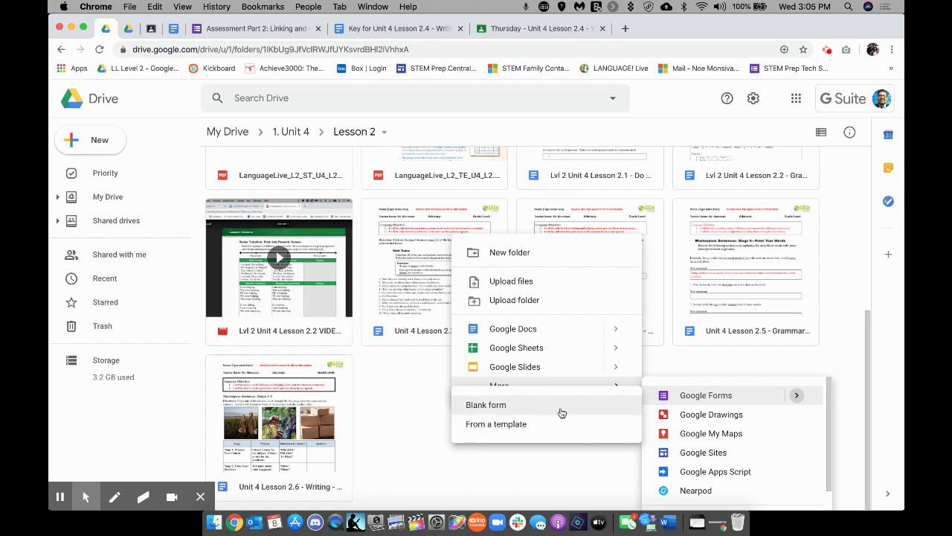
left_click(497, 480)
scroll(422, 454, "up", 5)
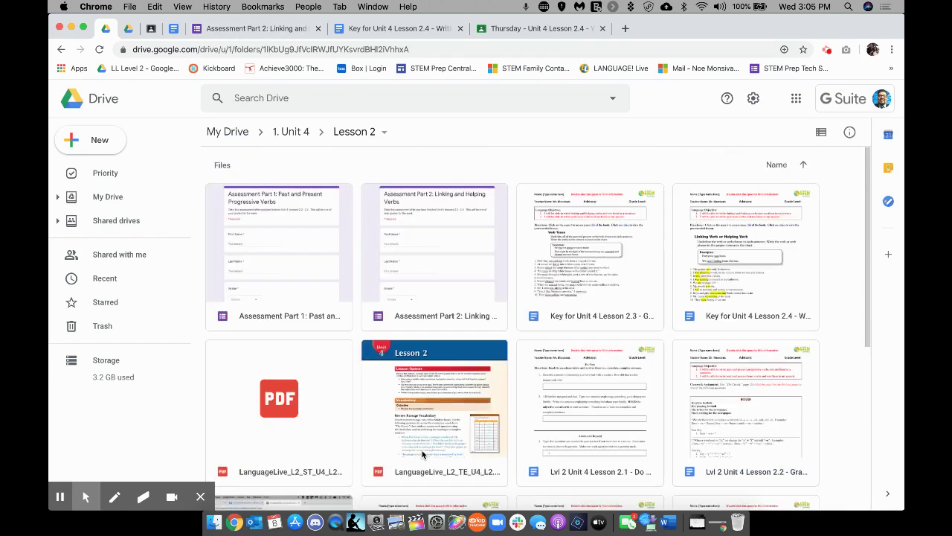
- Return to the Assessment Part 2: Linking and Helping Verbs form and review its questions
left_click(262, 28)
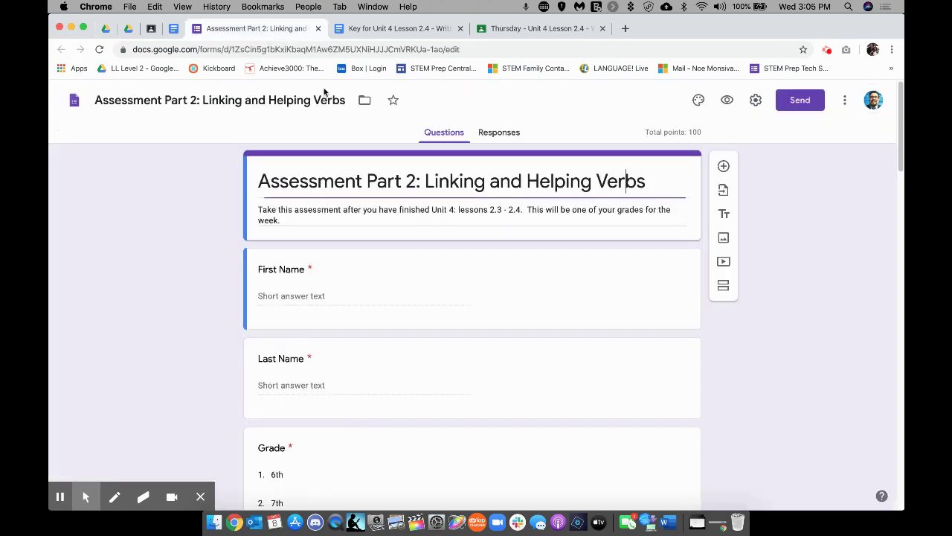
left_click_drag(271, 181, 422, 181)
left_click(422, 181)
scroll(444, 354, "down", 5)
scroll(444, 359, "down", 10)
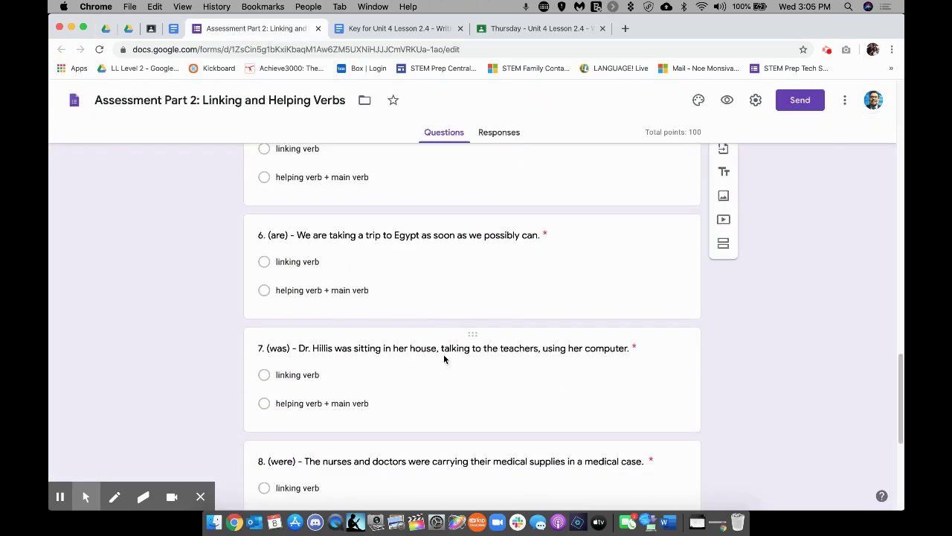
scroll(443, 360, "up", 10)
scroll(443, 359, "up", 10)
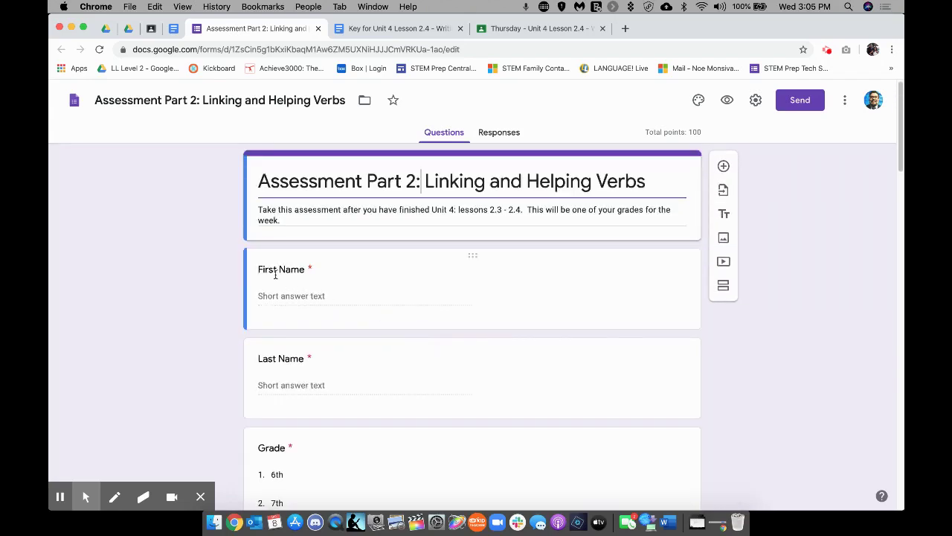
scroll(342, 366, "down", 4)
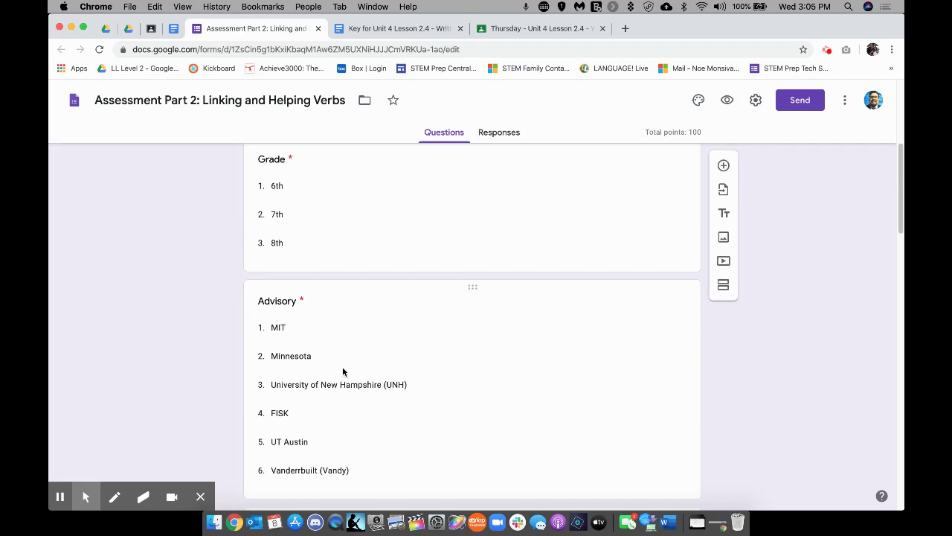
scroll(313, 365, "up", 1)
scroll(352, 340, "down", 3)
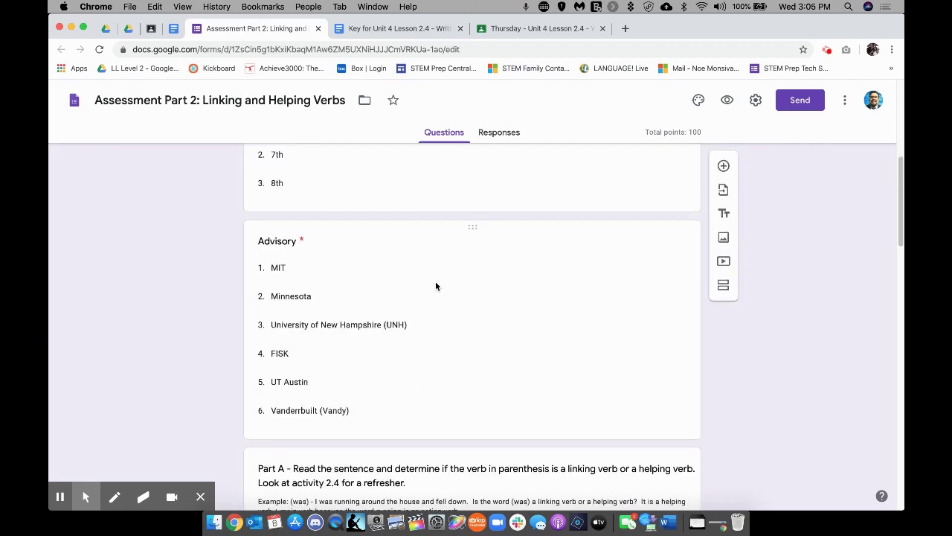
scroll(436, 283, "up", 6)
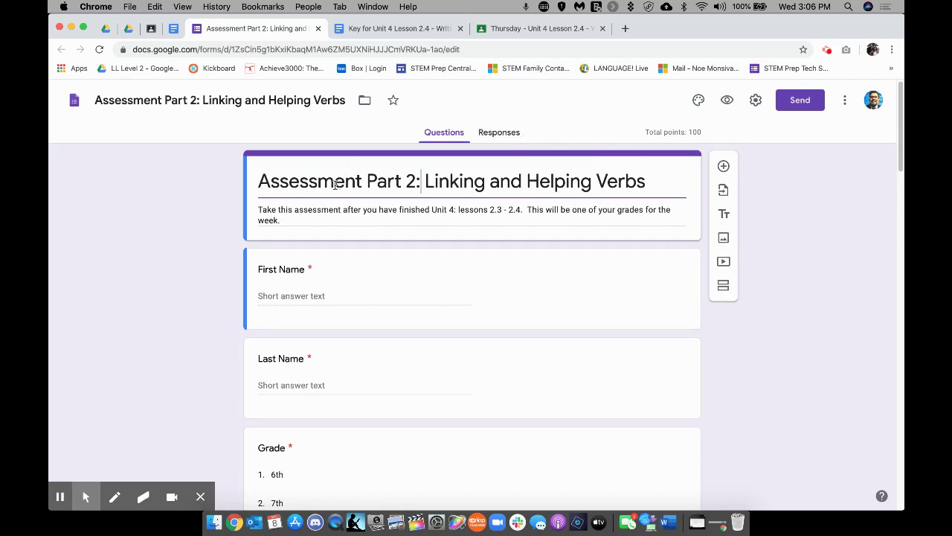
- Select and delete the form title, then restore it with undo
left_click_drag(257, 180, 693, 184)
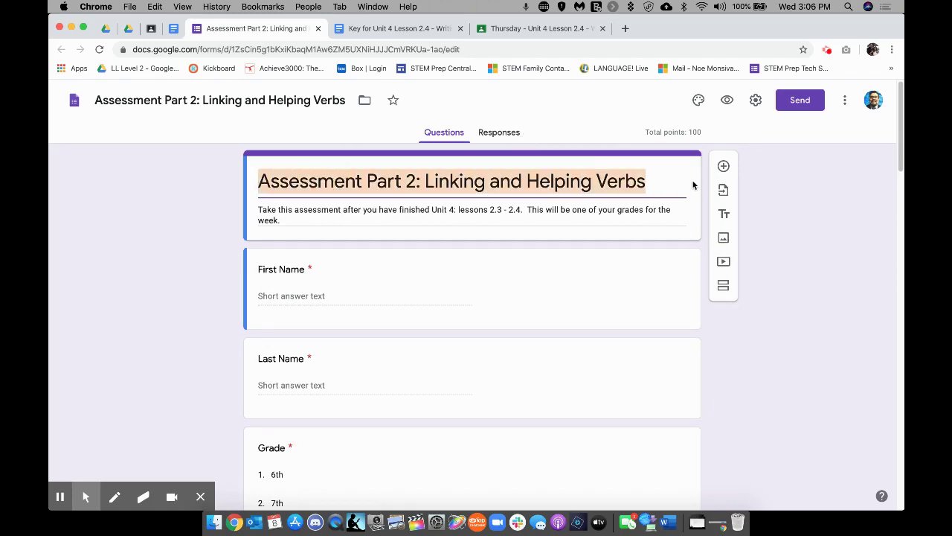
left_click(665, 182)
triple_click(655, 182)
key("BackSpace")
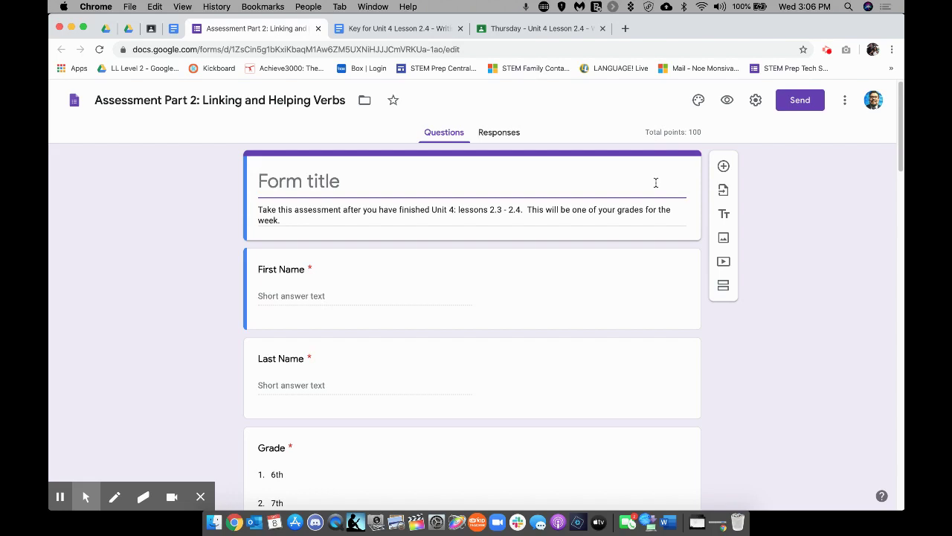
key("super+z")
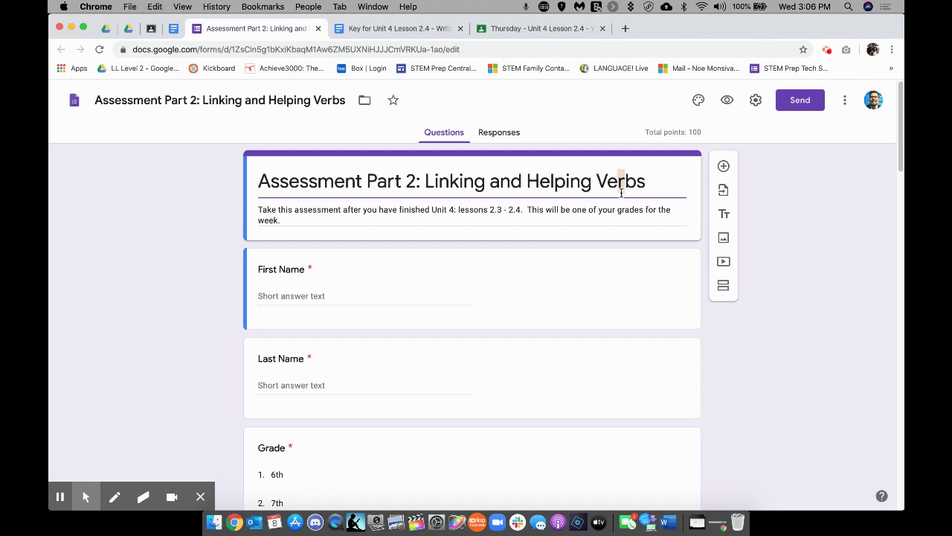
- Rename the form file from Untitled form to 'Assessment Part 2: Linking and Helping Verbs'
left_click(214, 102)
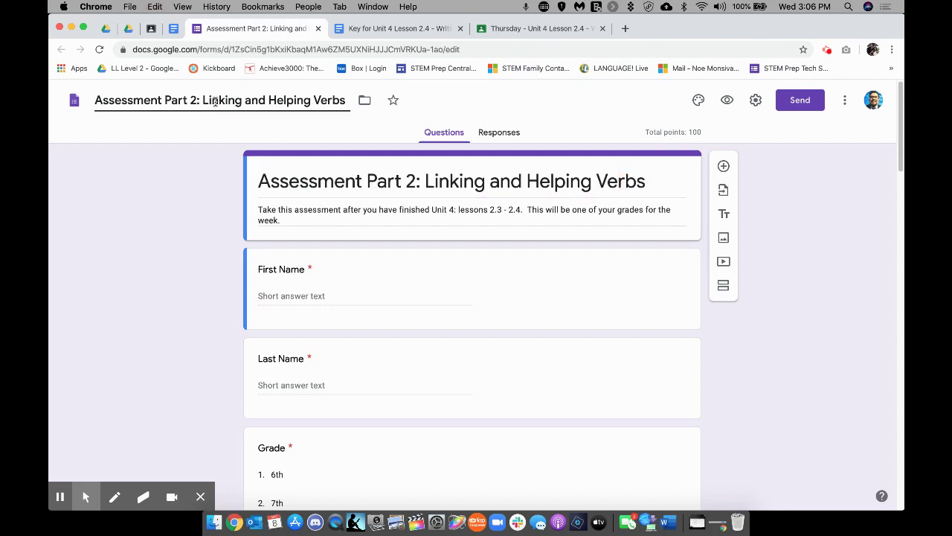
left_click(217, 102)
type("U.")
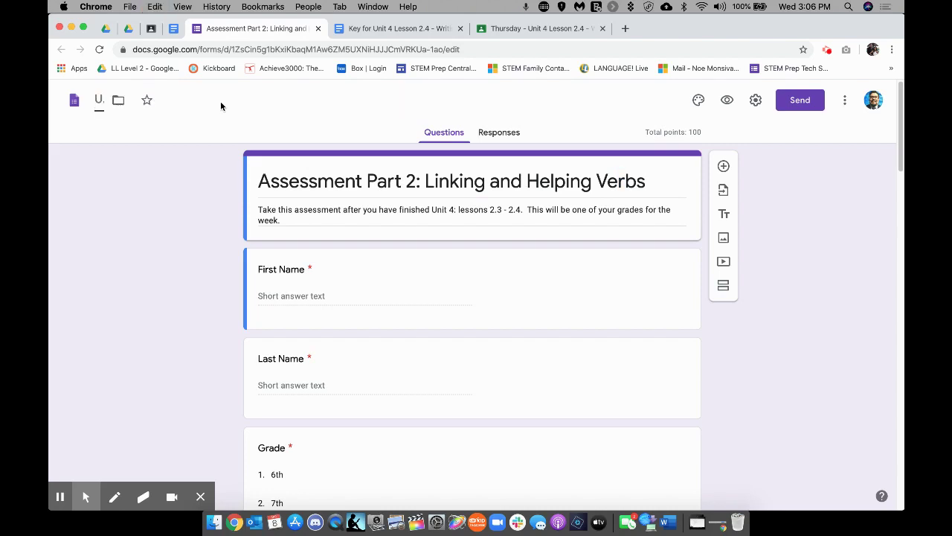
key("BackSpace")
left_click(182, 182)
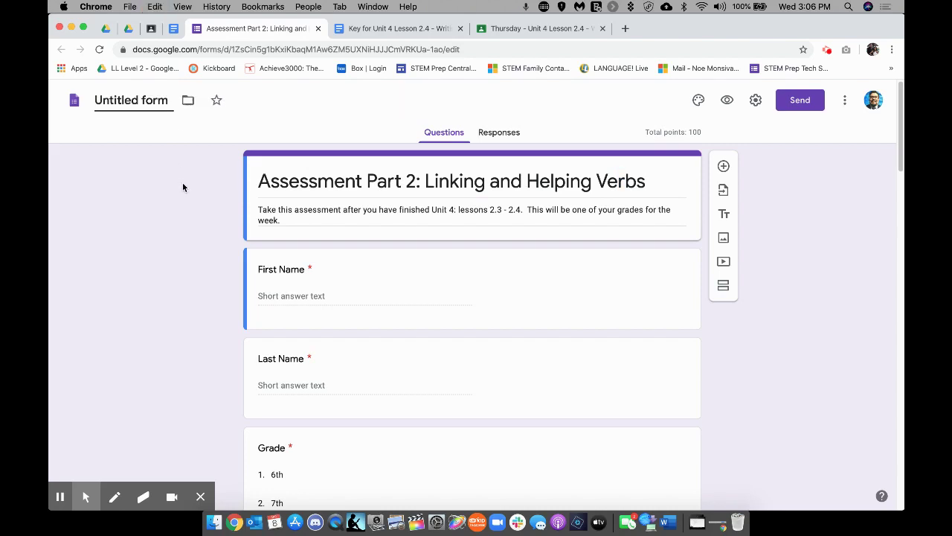
left_click(115, 97)
key("Return")
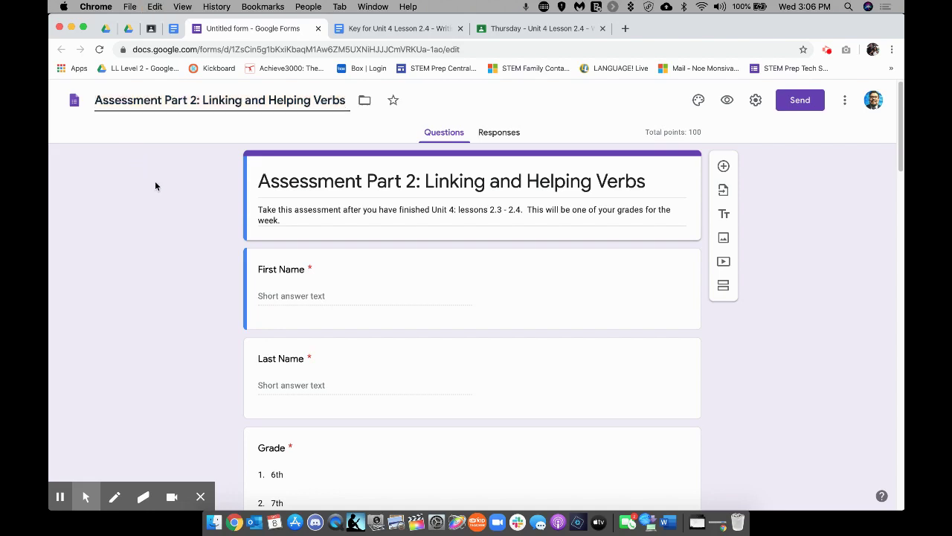
- Reselect the form title text and deselect it, leaving the title unchanged
left_click(342, 184)
left_click(335, 186)
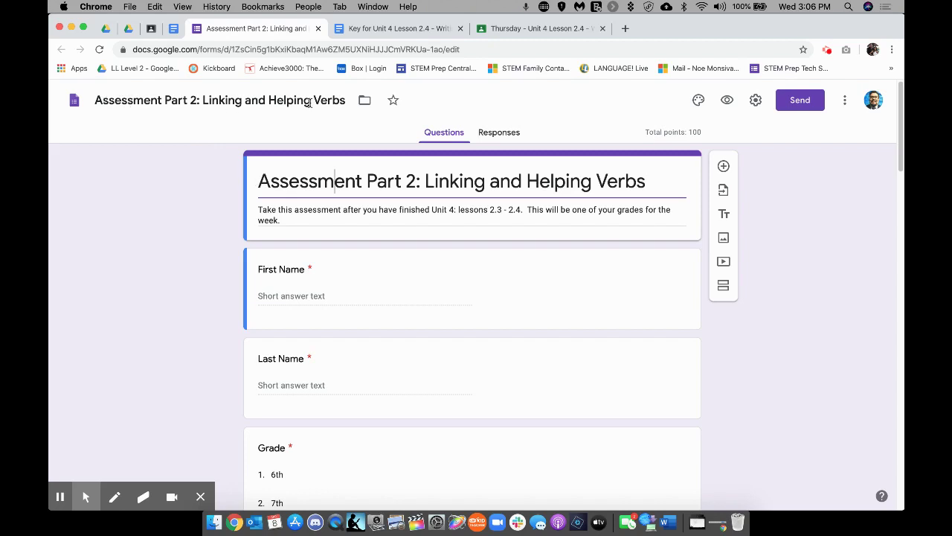
left_click_drag(97, 104, 314, 104)
left_click(311, 125)
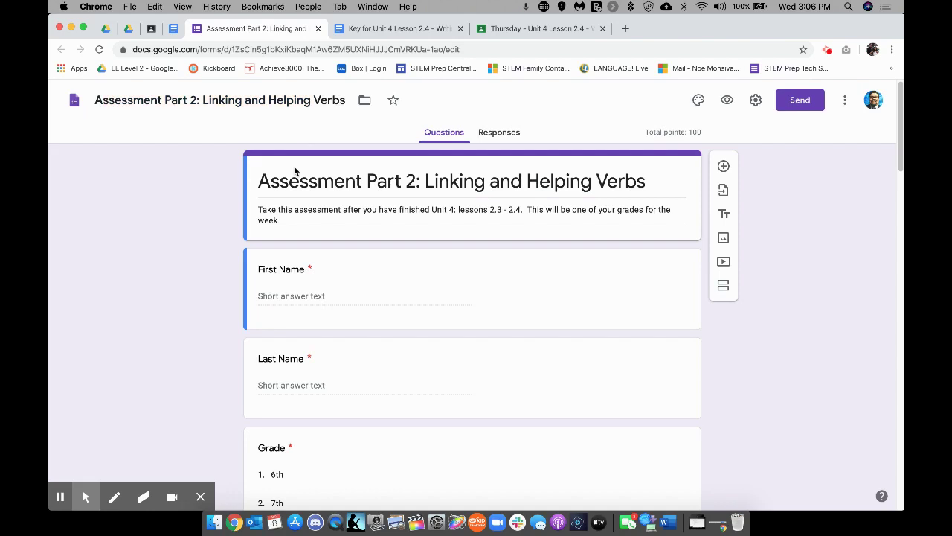
- Create a new assignment from the Classroom classwork page
left_click(151, 28)
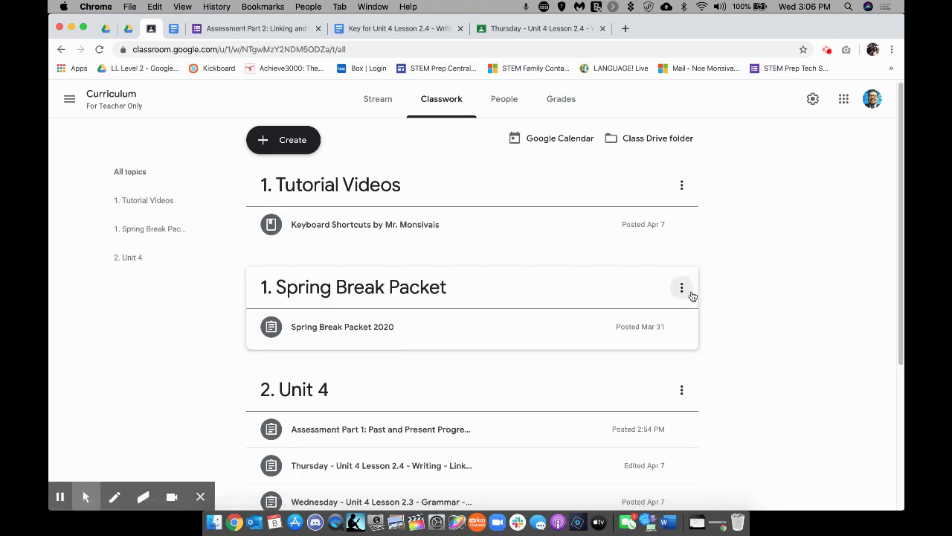
left_click(282, 153)
left_click(291, 177)
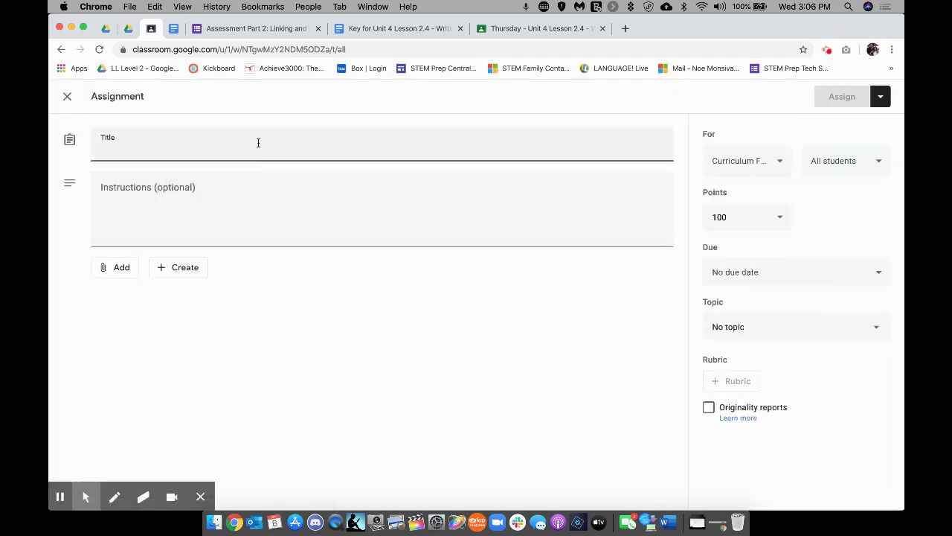
- Copy the form title and paste it as the assignment title 'Assessment Part 2: Linking and Helping Verbs'
left_click(238, 29)
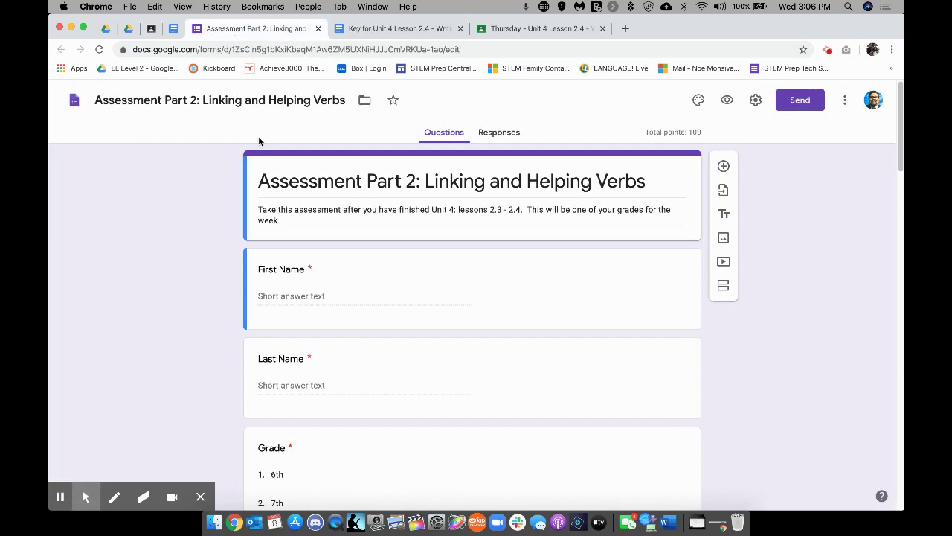
triple_click(287, 178)
right_click(265, 181)
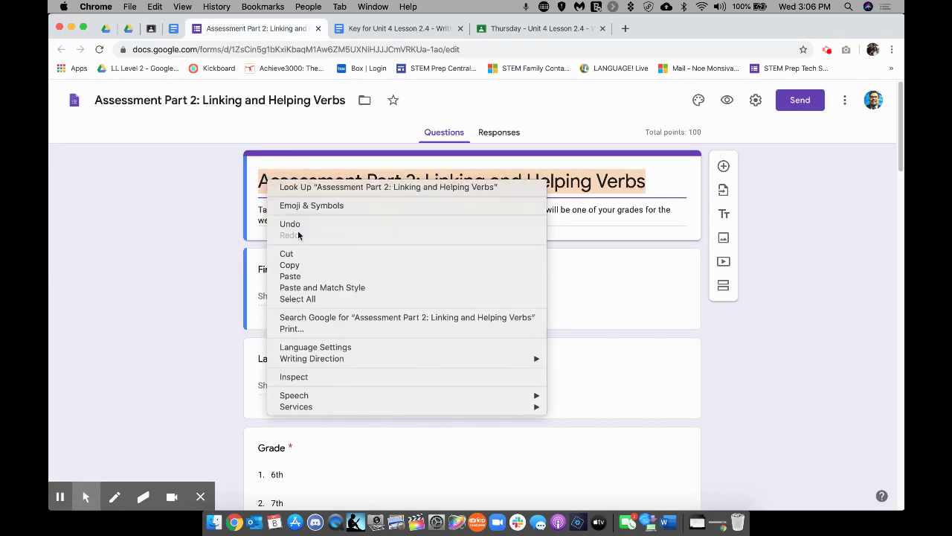
left_click(299, 265)
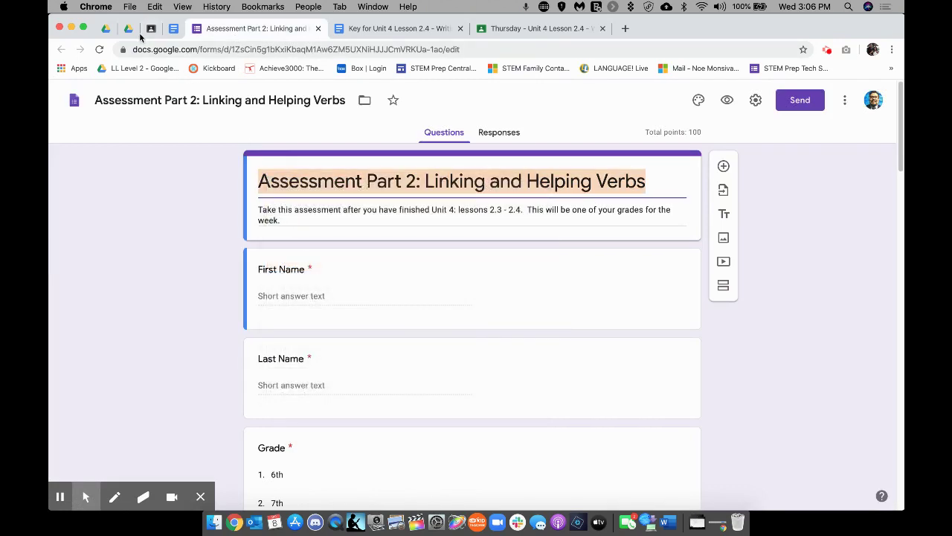
left_click(151, 28)
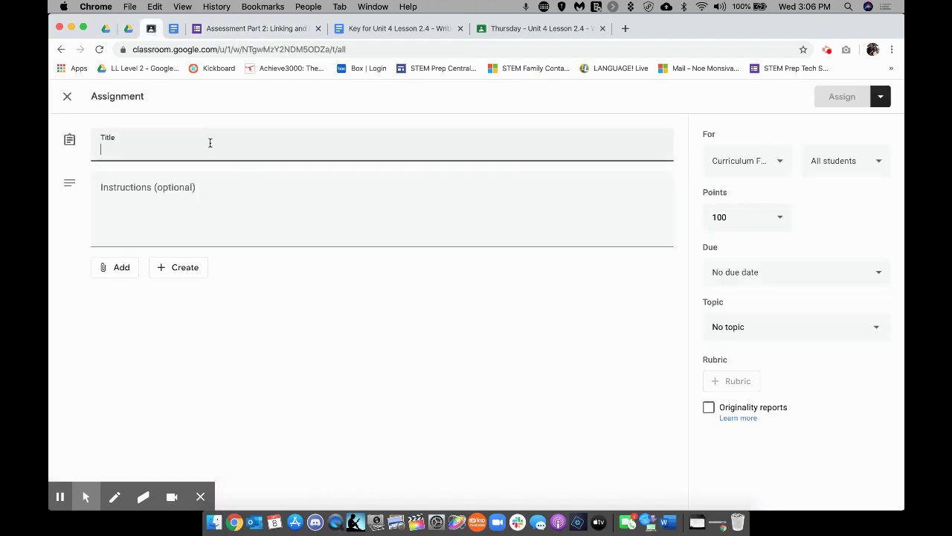
key("super+v")
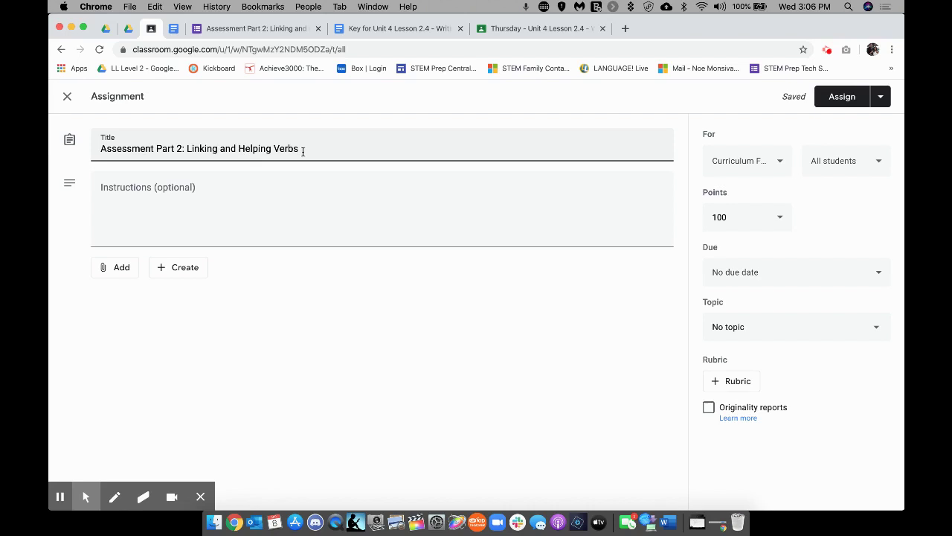
left_click(115, 271)
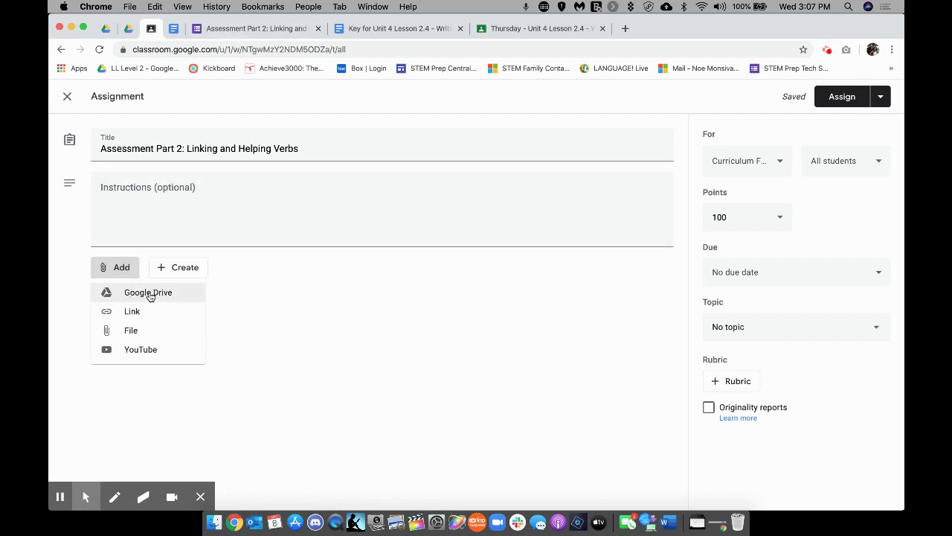
left_click(148, 293)
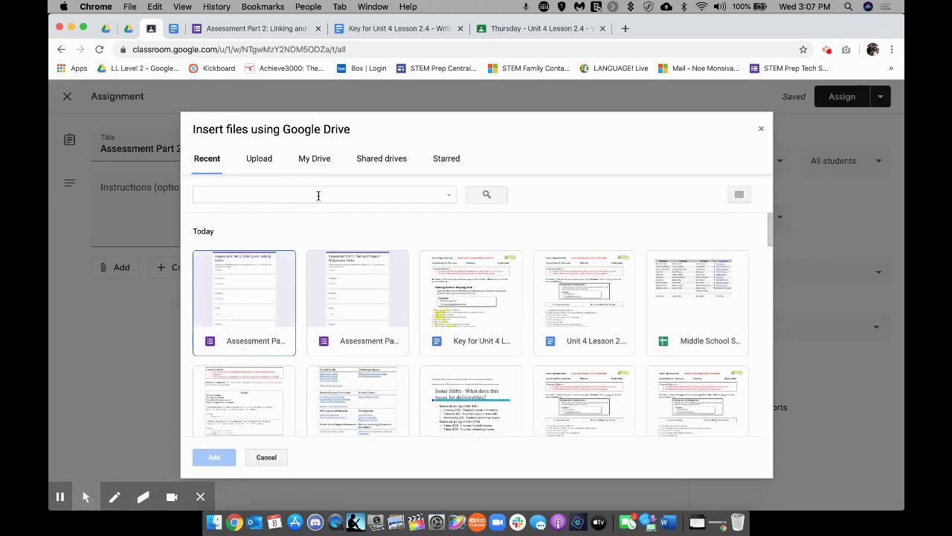
left_click(317, 192)
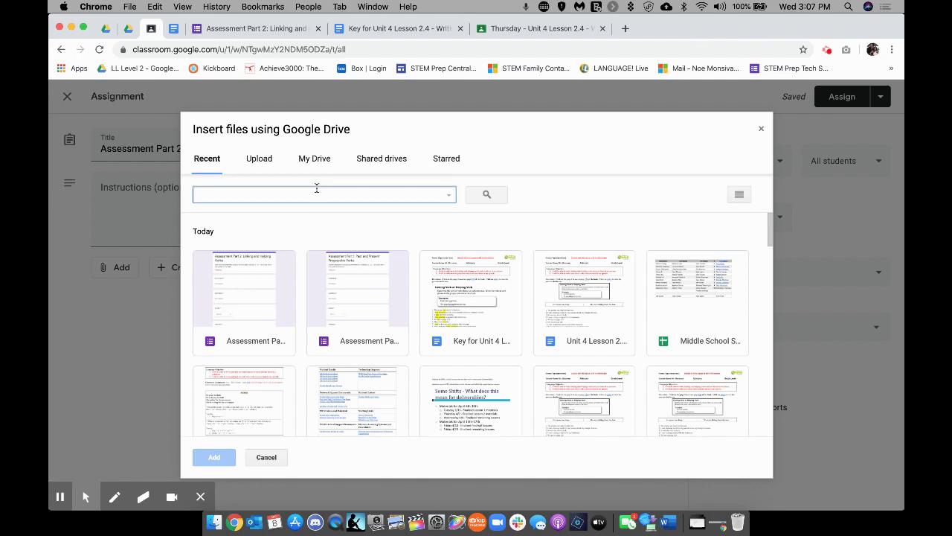
type("Asse")
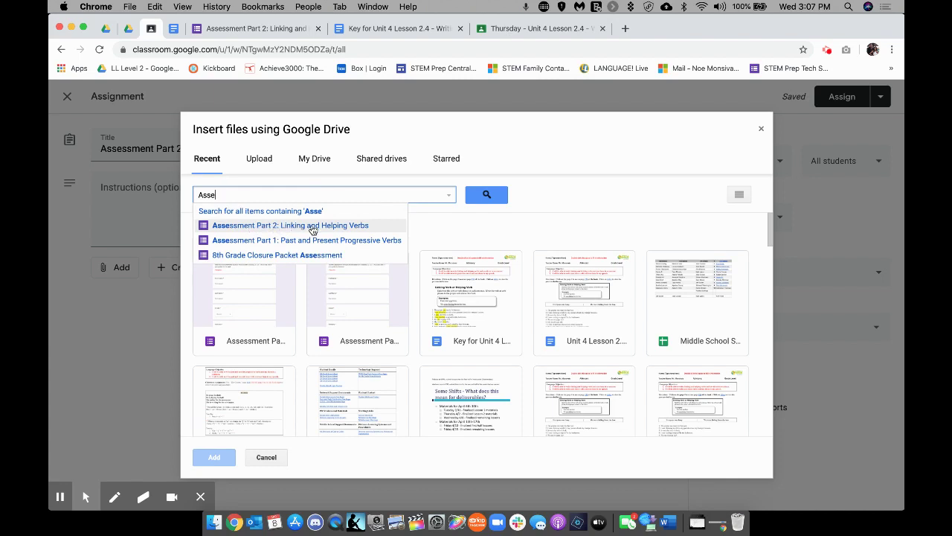
left_click(312, 230)
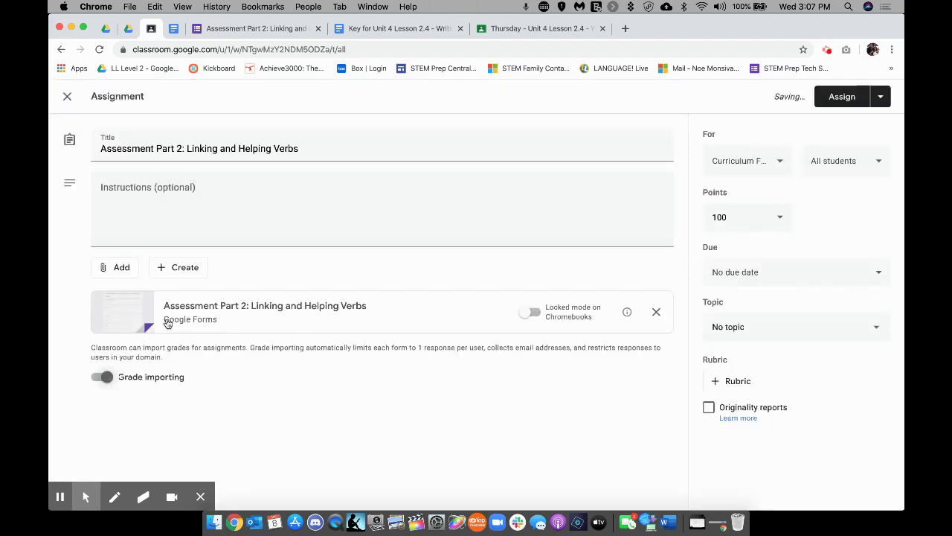
left_click(656, 313)
- Attach the Linking and Helping Verbs form from My Drive › 1. Unit 4 › Lesson 2
left_click(121, 268)
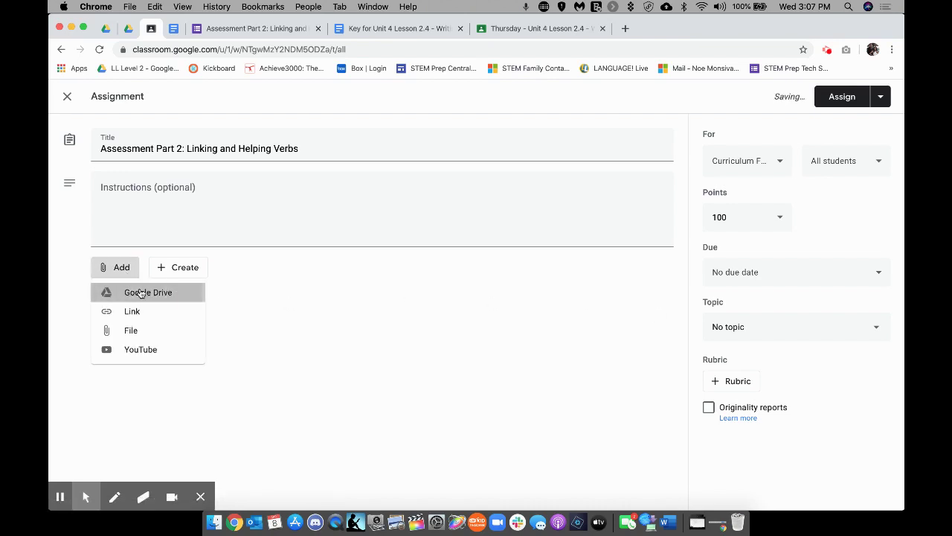
left_click(140, 291)
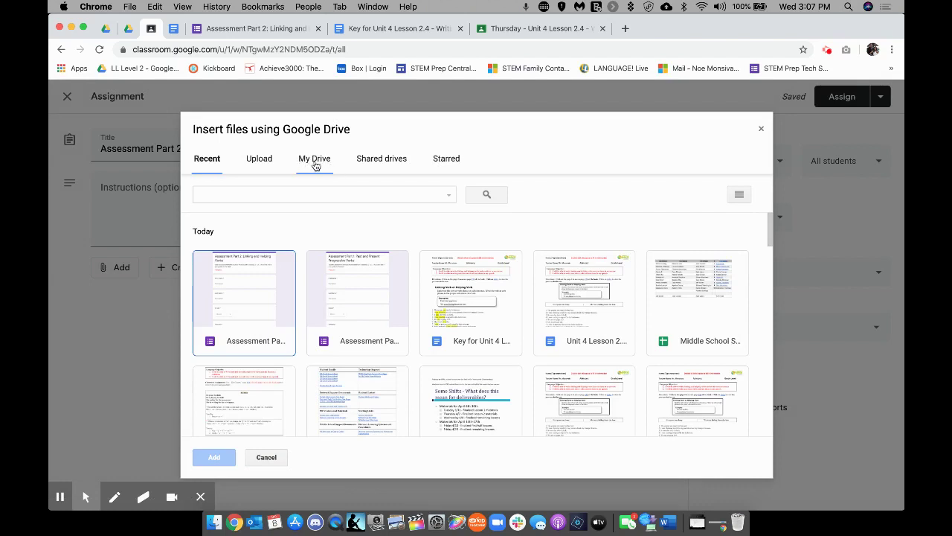
left_click(317, 165)
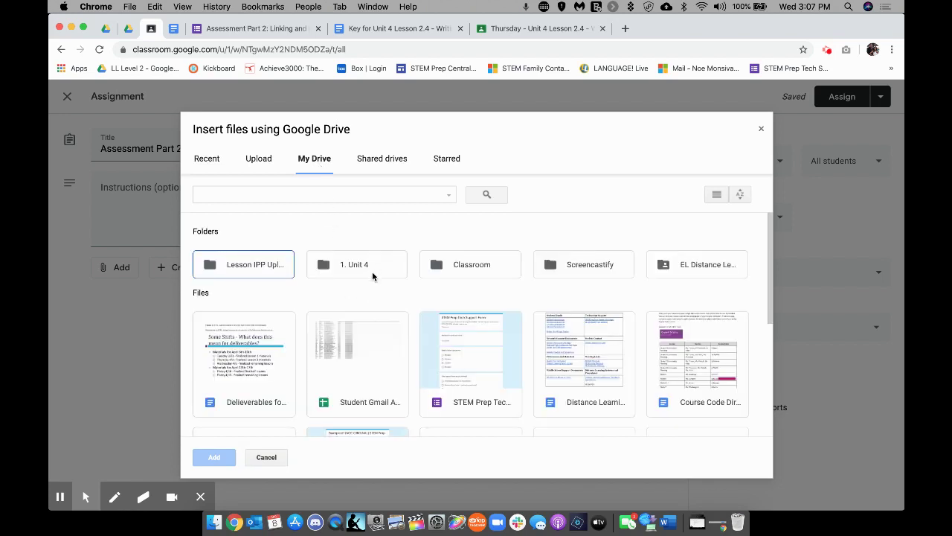
scroll(372, 274, "down", 2)
scroll(372, 274, "up", 2)
left_click(331, 273)
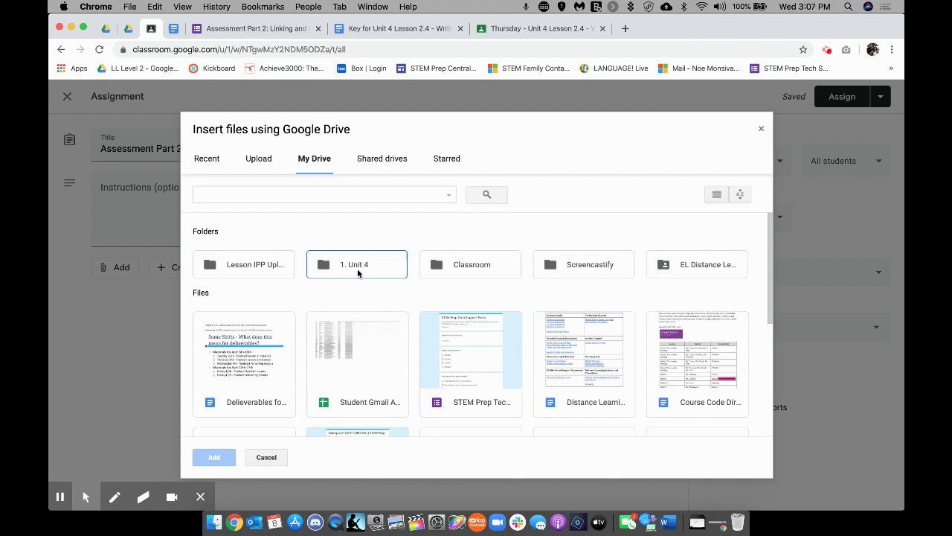
double_click(358, 273)
left_click(365, 276)
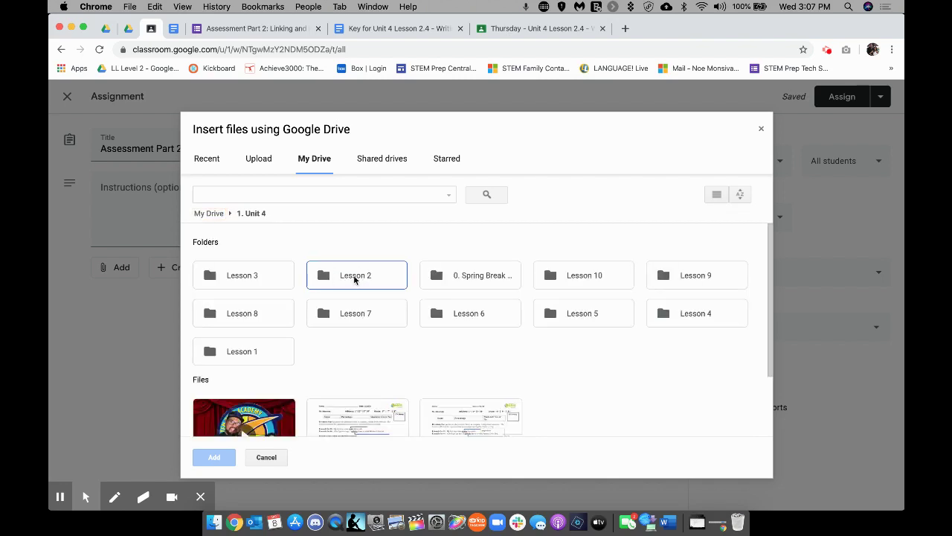
double_click(355, 276)
left_click(346, 319)
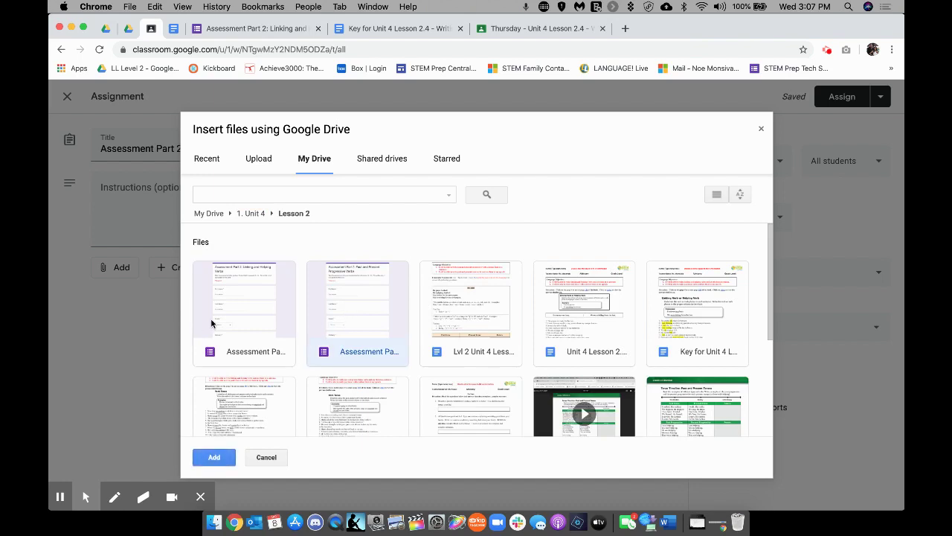
left_click(281, 353)
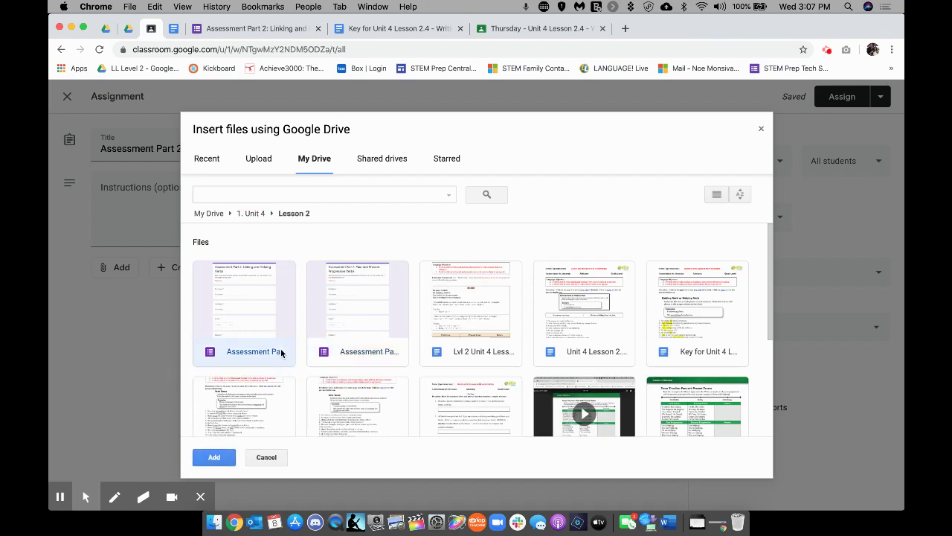
left_click(213, 455)
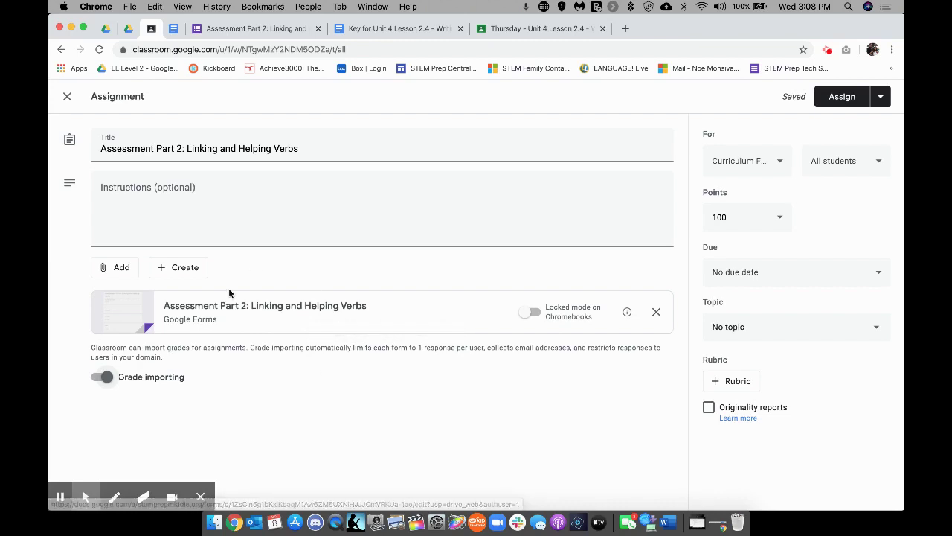
- Keep grade importing on and attach the first LanguageLive PDF from Google Drive
left_click(106, 379)
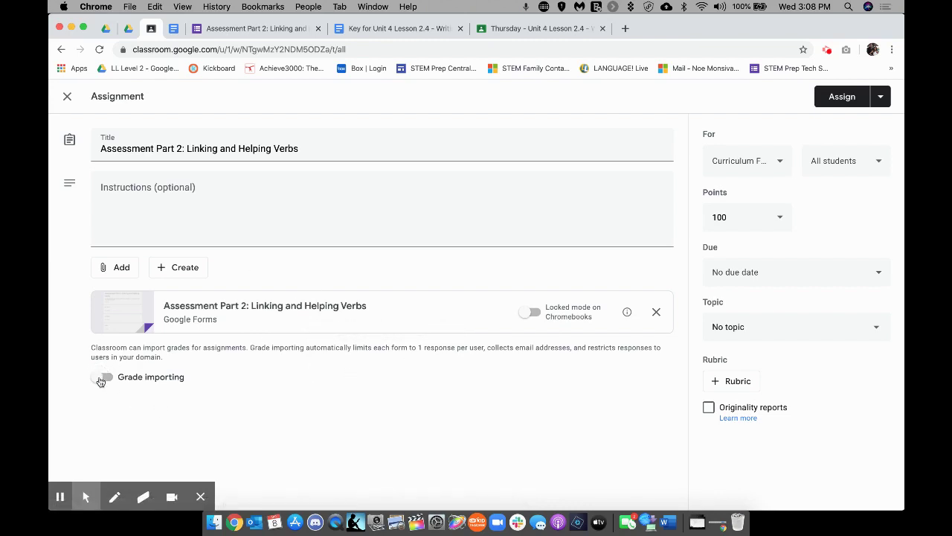
left_click(102, 380)
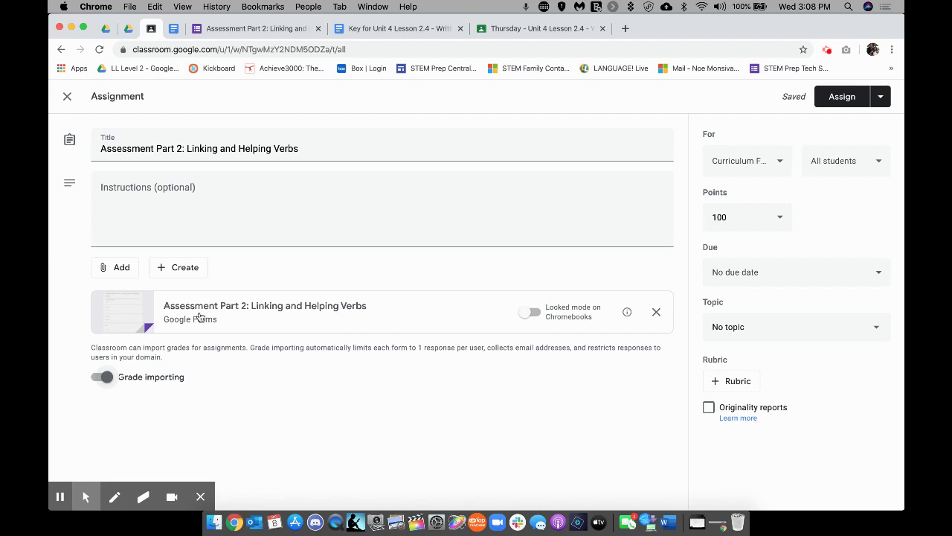
left_click(122, 270)
left_click(133, 295)
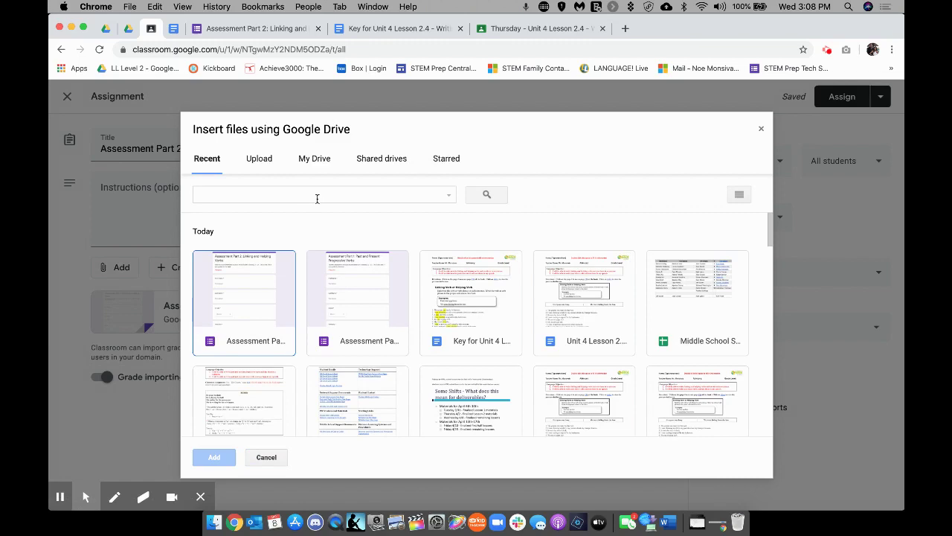
scroll(419, 399, "down", 8)
scroll(420, 400, "down", 3)
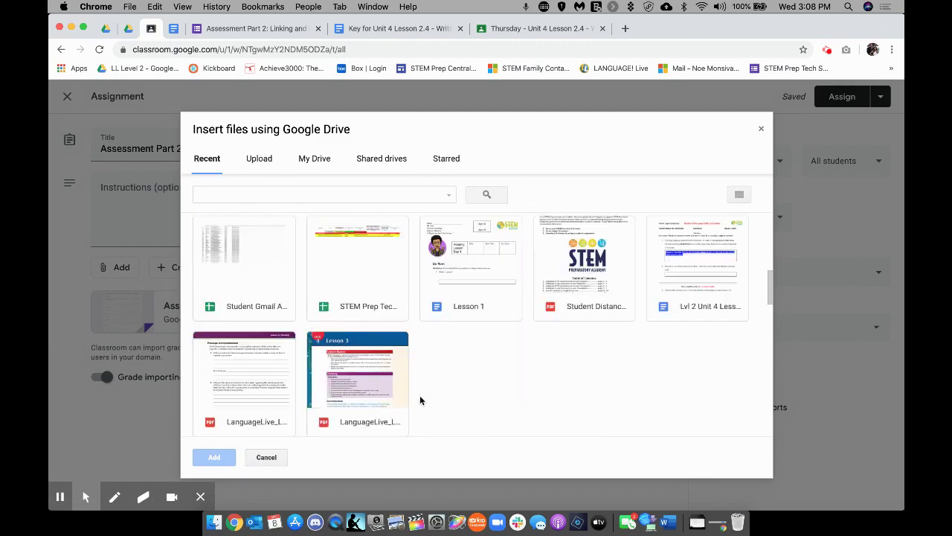
scroll(421, 398, "down", 5)
scroll(417, 396, "up", 4)
left_click(249, 362)
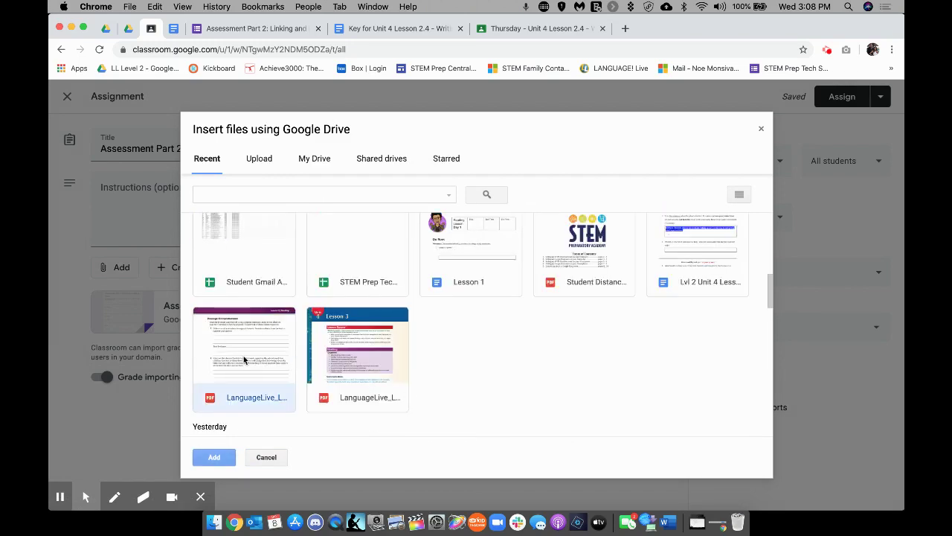
left_click(213, 457)
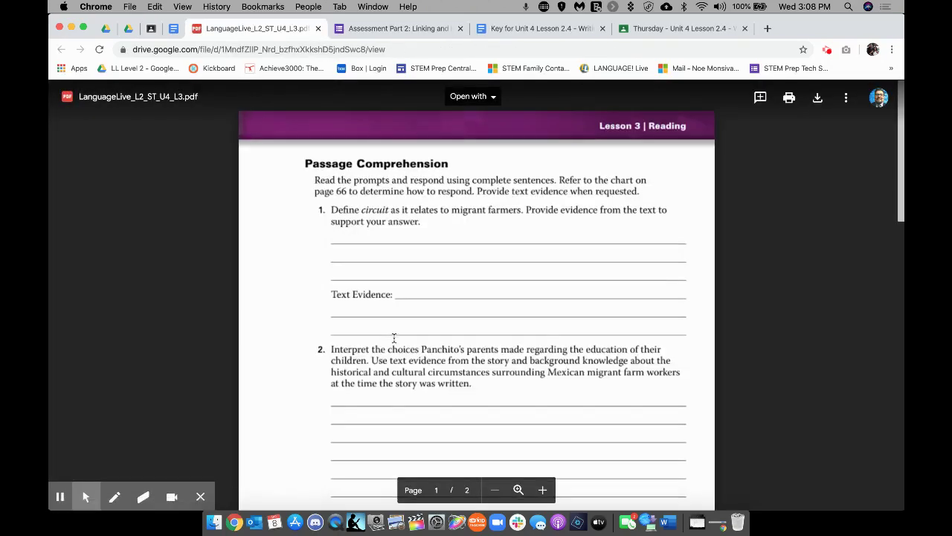
- Close the PDF and remove its attachment so only the form remains
scroll(394, 338, "down", 10)
scroll(394, 339, "down", 10)
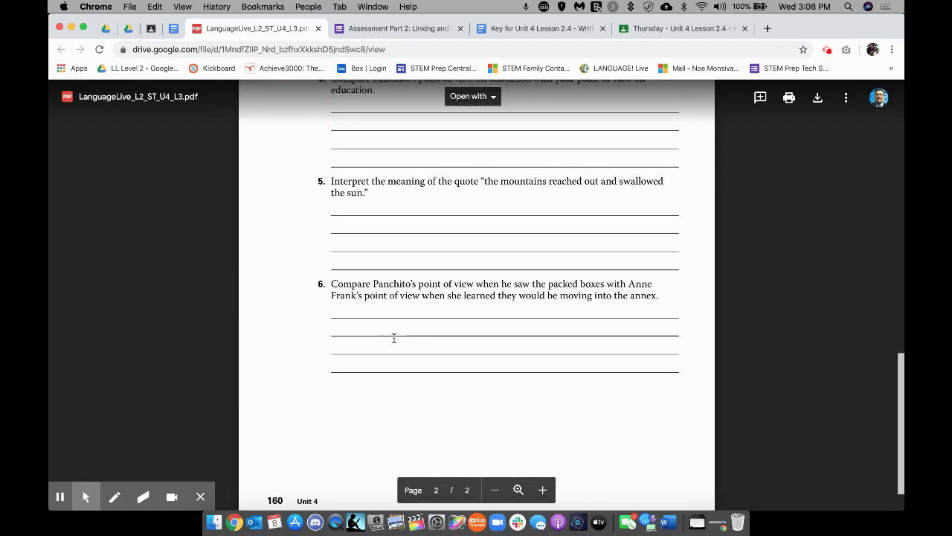
left_click(318, 28)
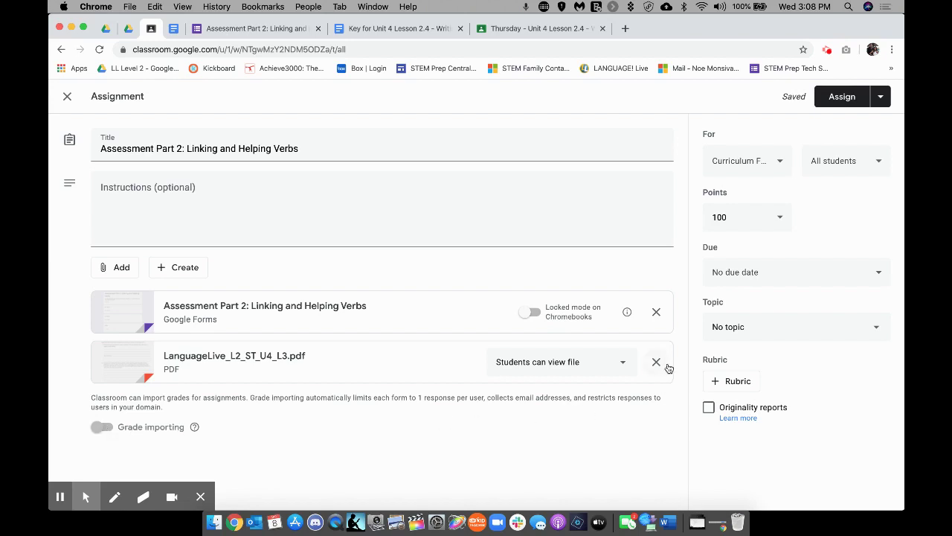
left_click(656, 361)
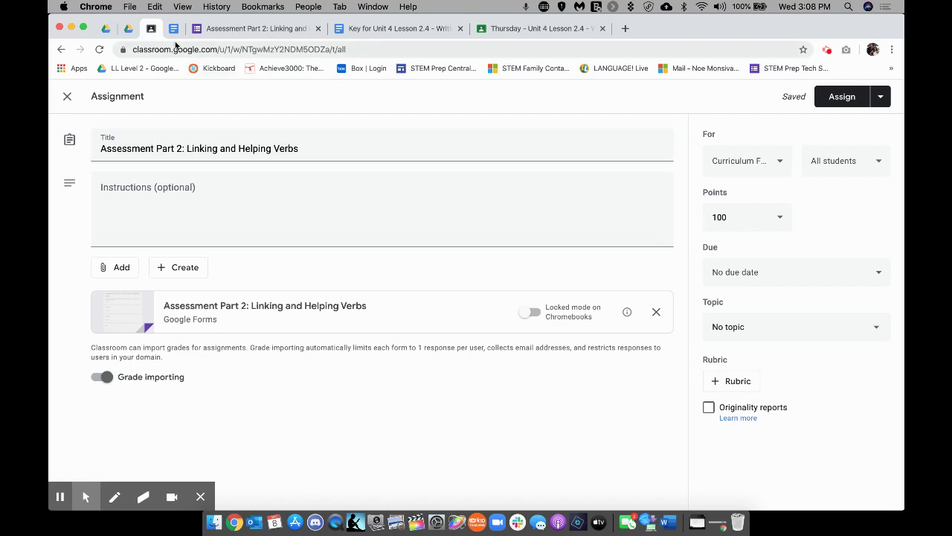
left_click(128, 29)
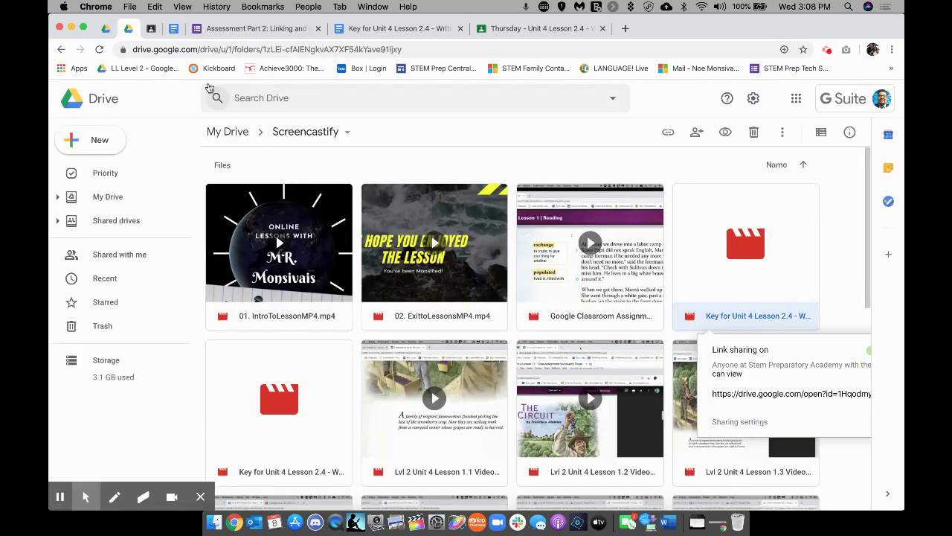
- Preview LanguageLive_L2_ST_U4_L2.pdf in the Lesson 2 Drive folder
left_click(105, 28)
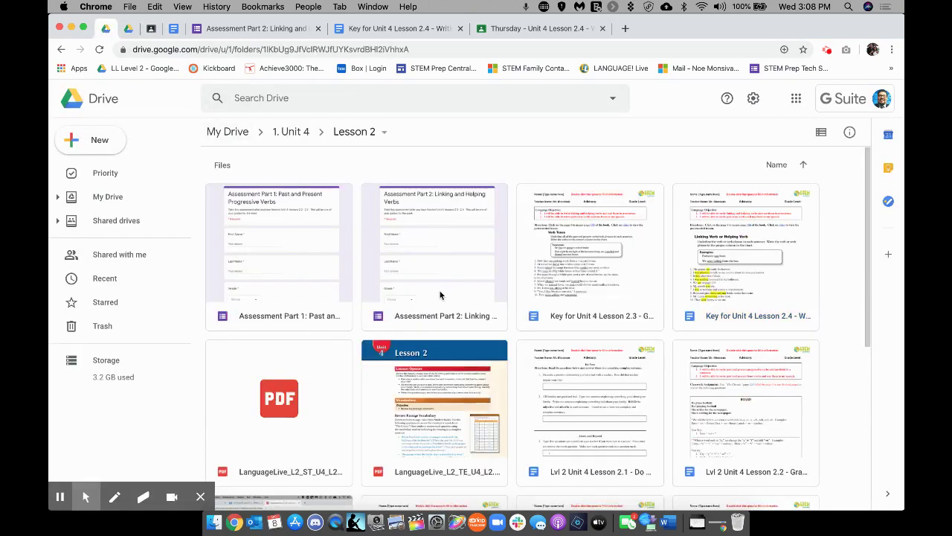
scroll(433, 364, "down", 5)
scroll(432, 363, "up", 4)
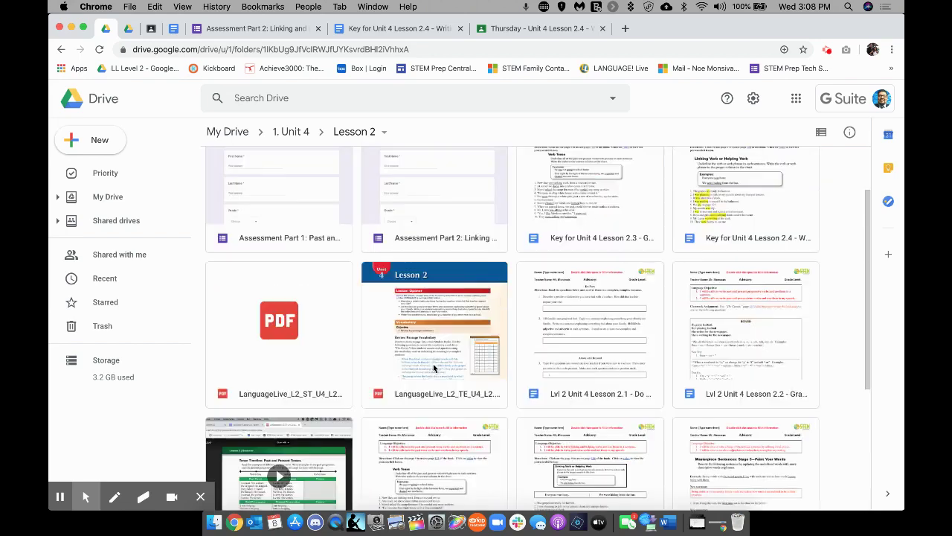
left_click(323, 333)
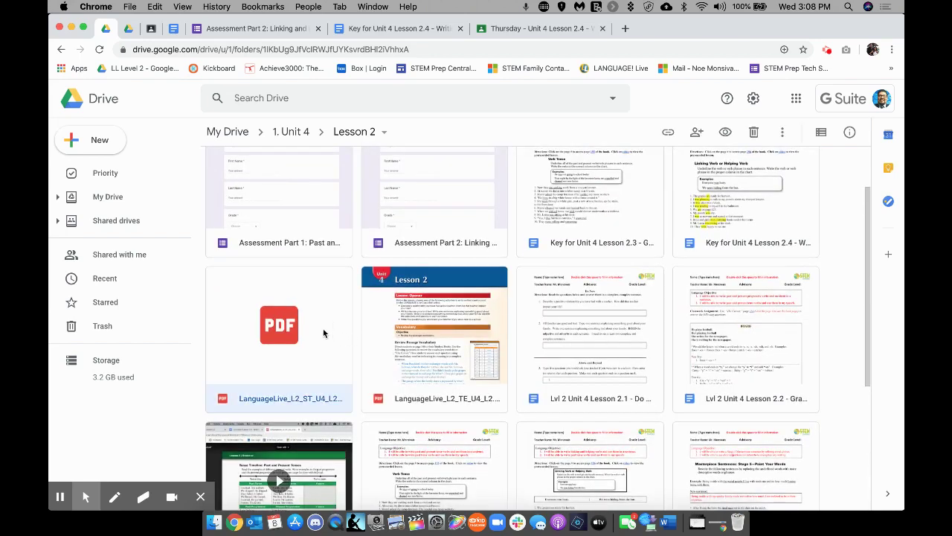
double_click(322, 328)
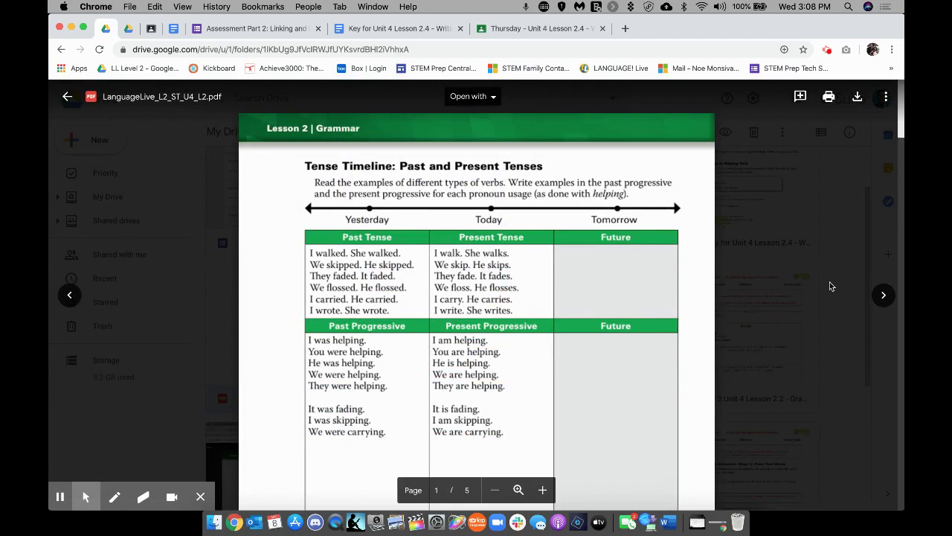
left_click(827, 288)
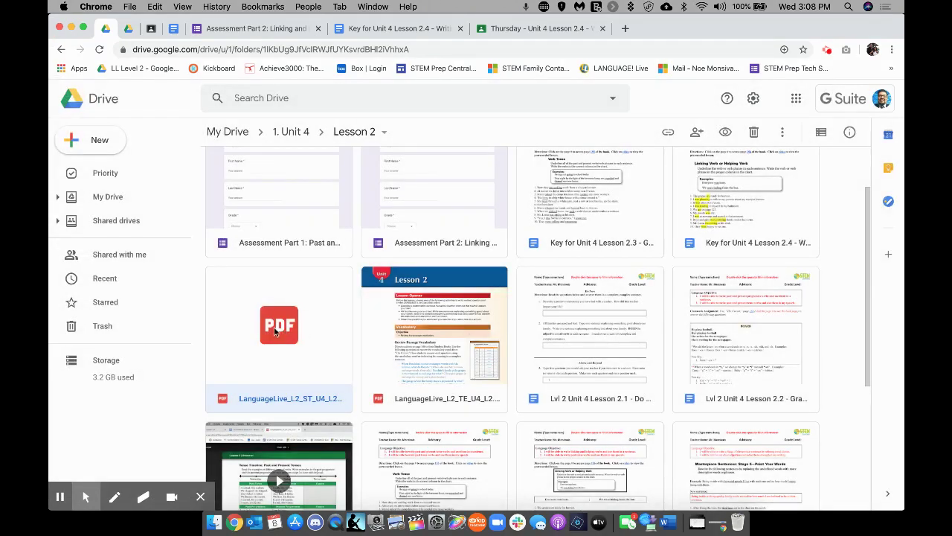
- Copy a shareable view-only link to LanguageLive_L2_ST_U4_L2.pdf
right_click(328, 303)
mouse_move(328, 304)
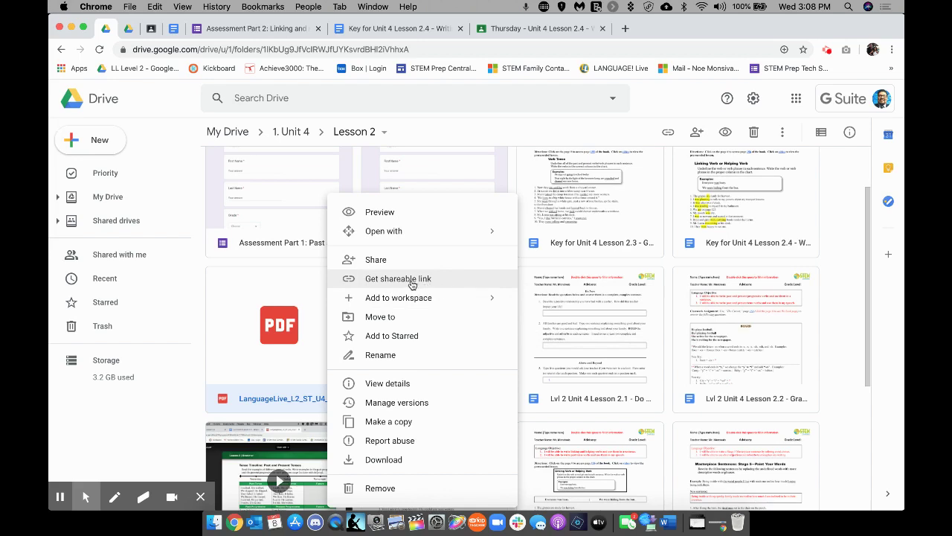
left_click(262, 312)
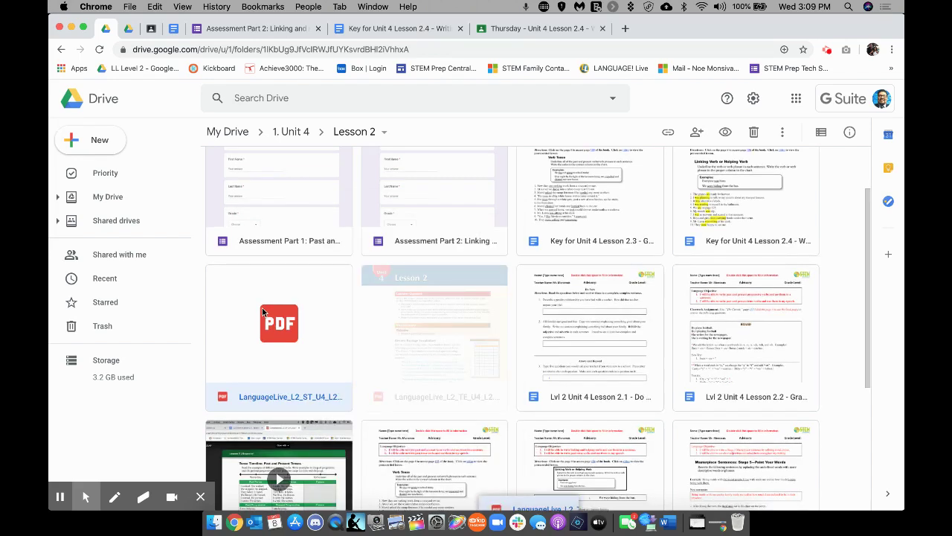
right_click(286, 307)
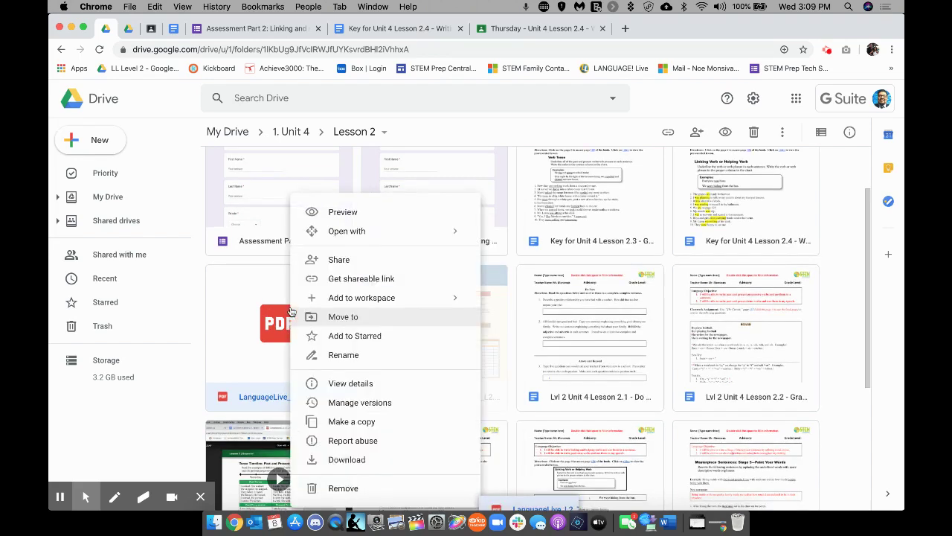
left_click(357, 285)
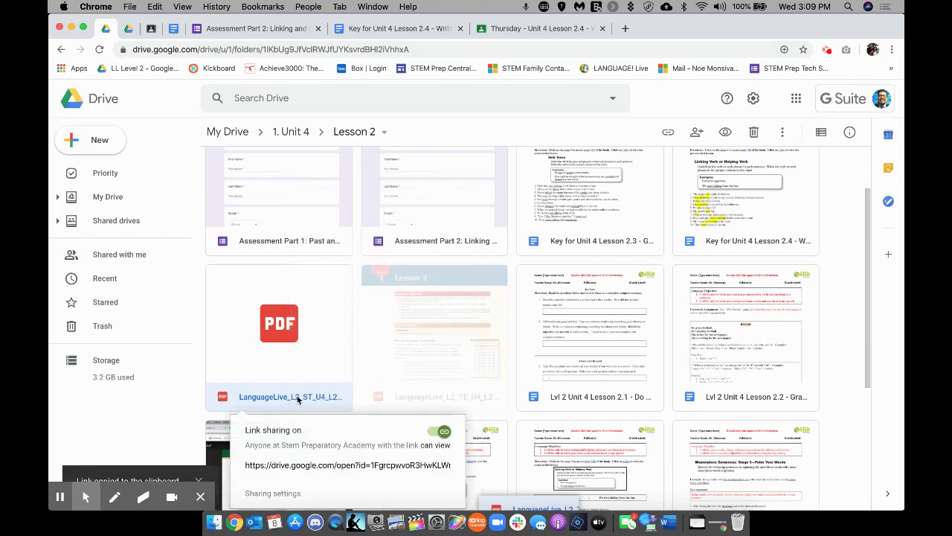
left_click(198, 497)
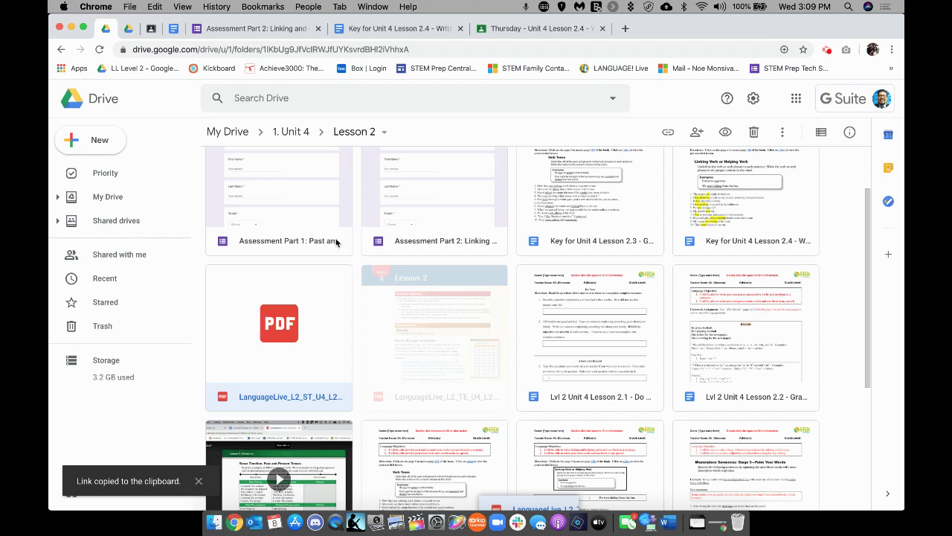
- Append 'Click on this link to view the text.' and the PDF's Drive link to the description
left_click(253, 29)
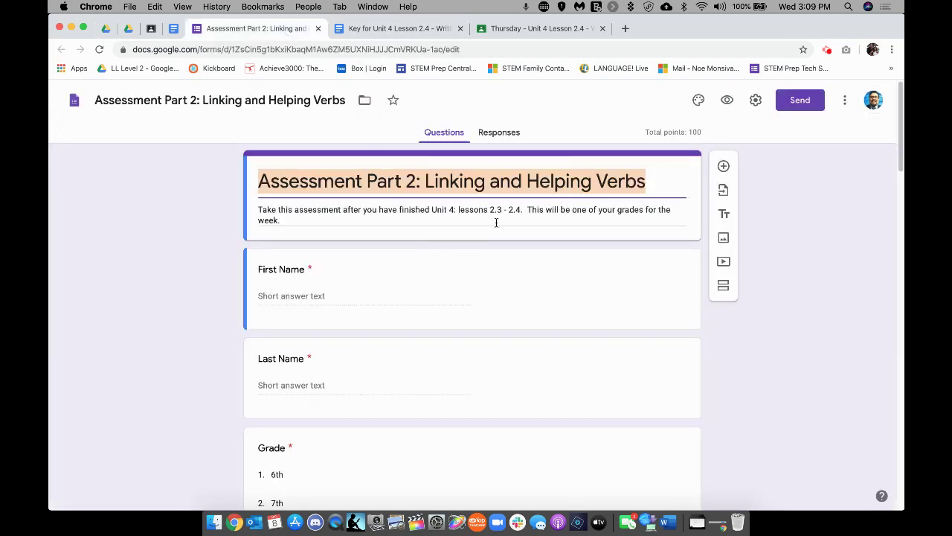
key("Tab")
key("Right")
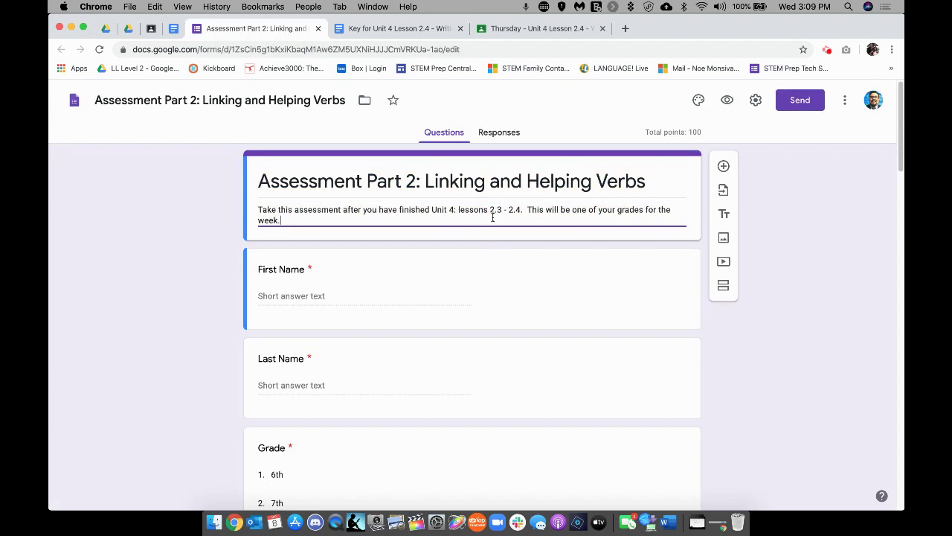
key("Return")
type("Click")
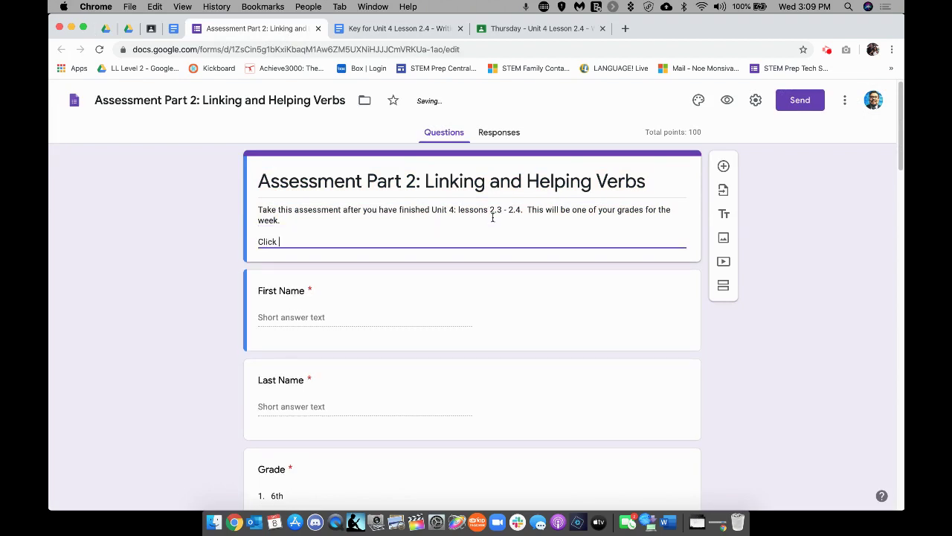
type(" on this link to view the text.")
key("Return")
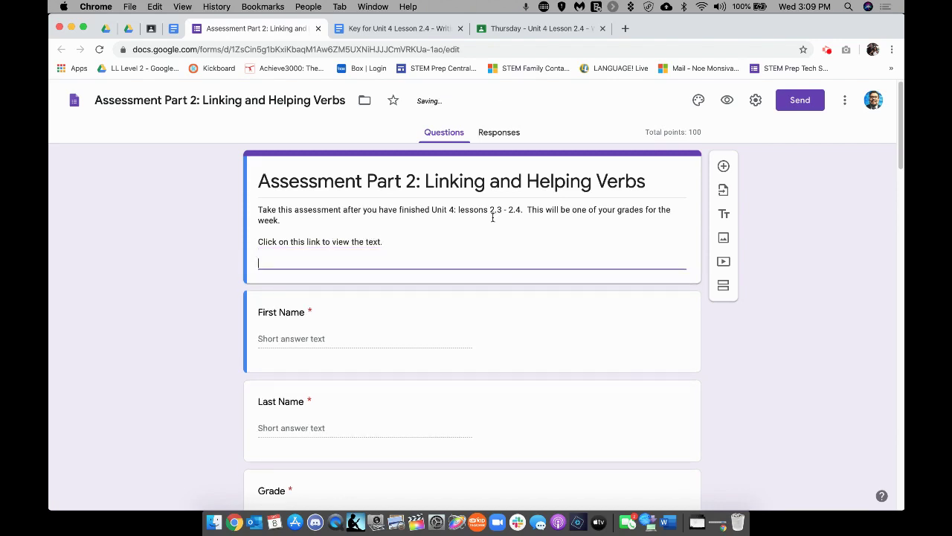
key("super+v")
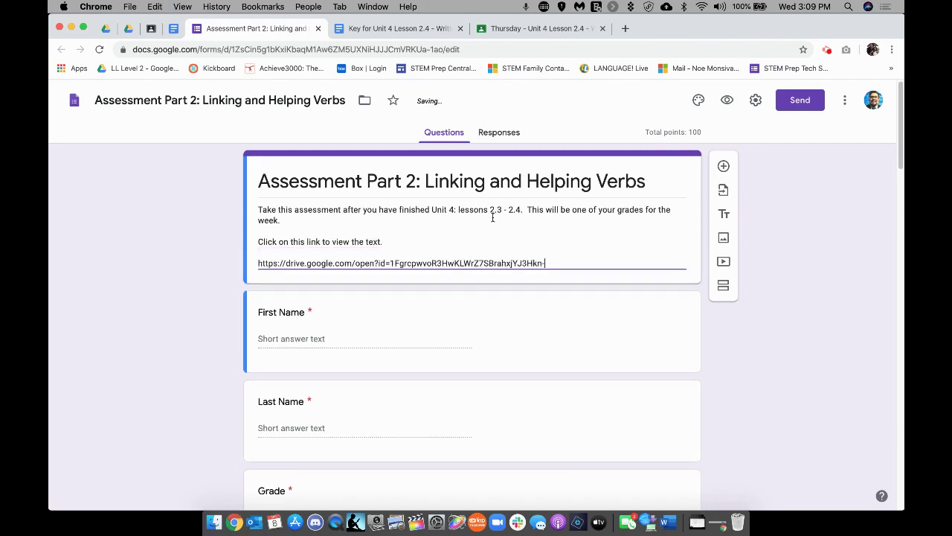
key("super+z")
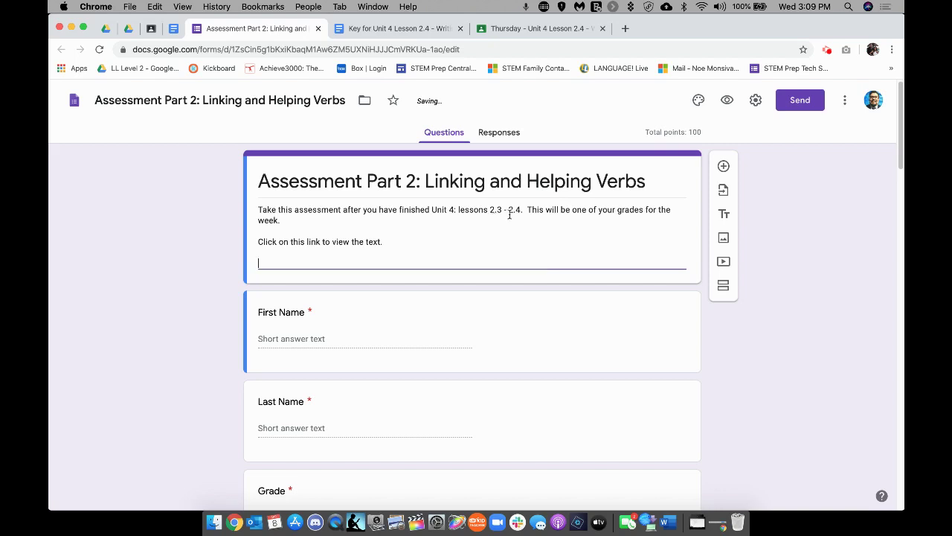
right_click(494, 265)
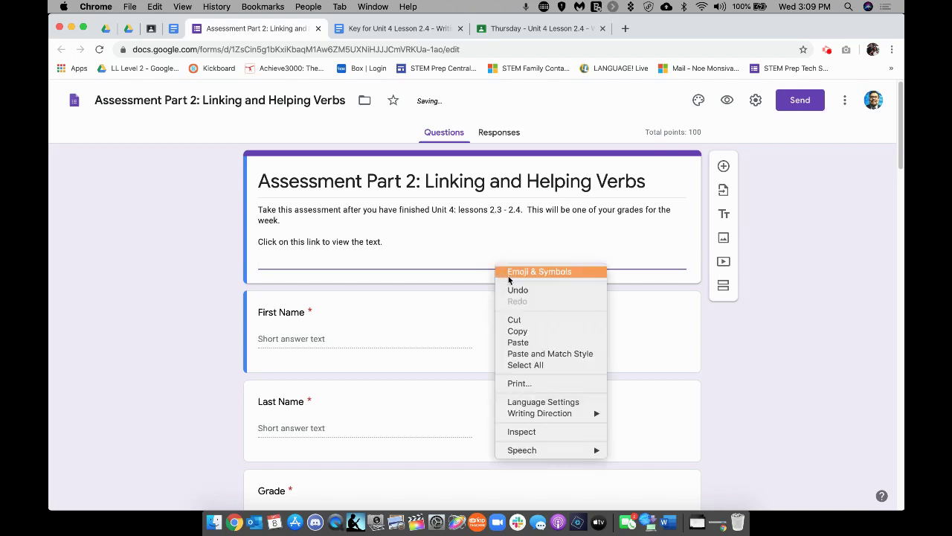
left_click(535, 342)
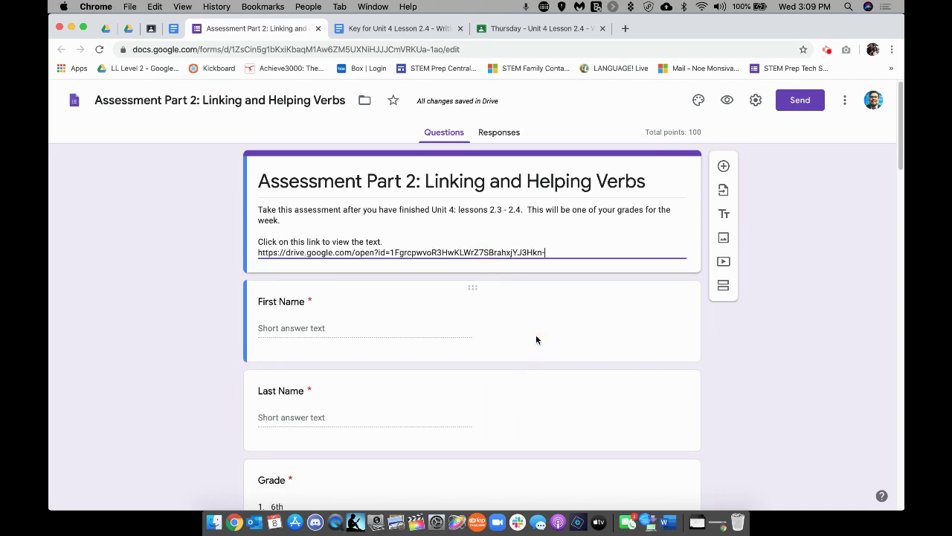
- Preview the form as a respondent and confirm the description link opens the LanguageLive PDF
left_click(727, 100)
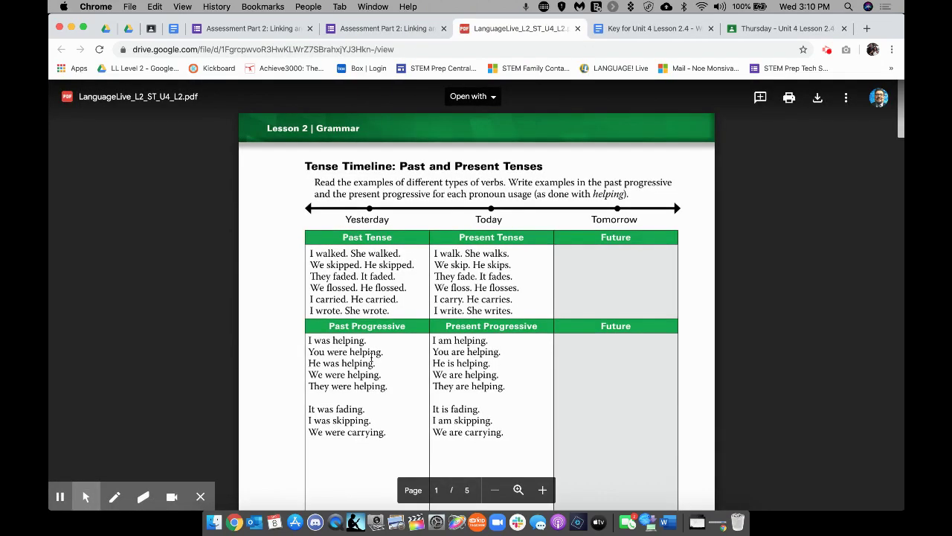
scroll(371, 358, "down", 20)
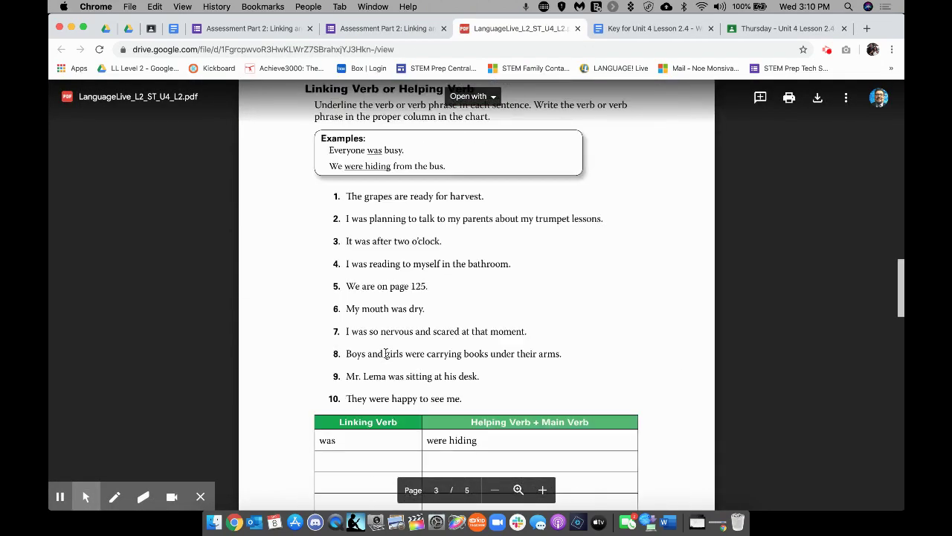
scroll(386, 353, "down", 10)
left_click(577, 28)
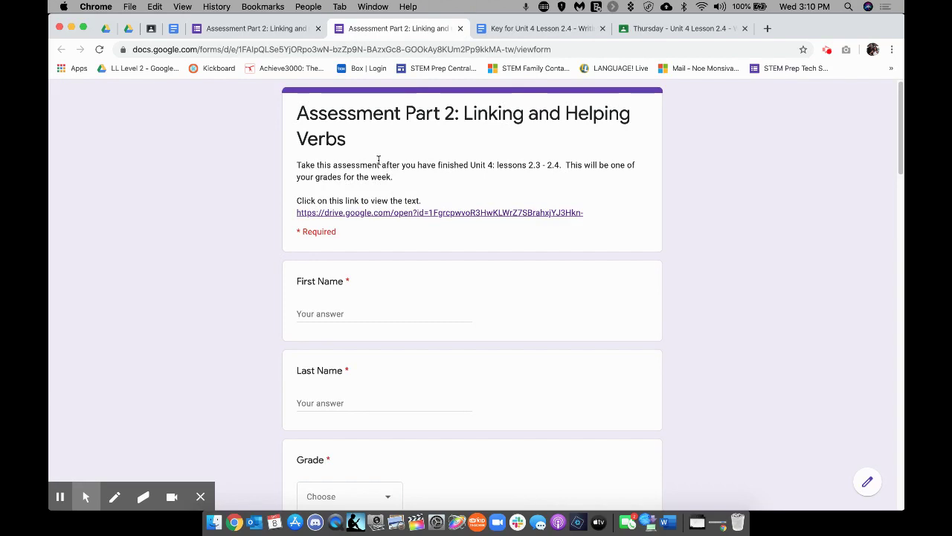
scroll(236, 276, "down", 3)
scroll(234, 272, "up", 3)
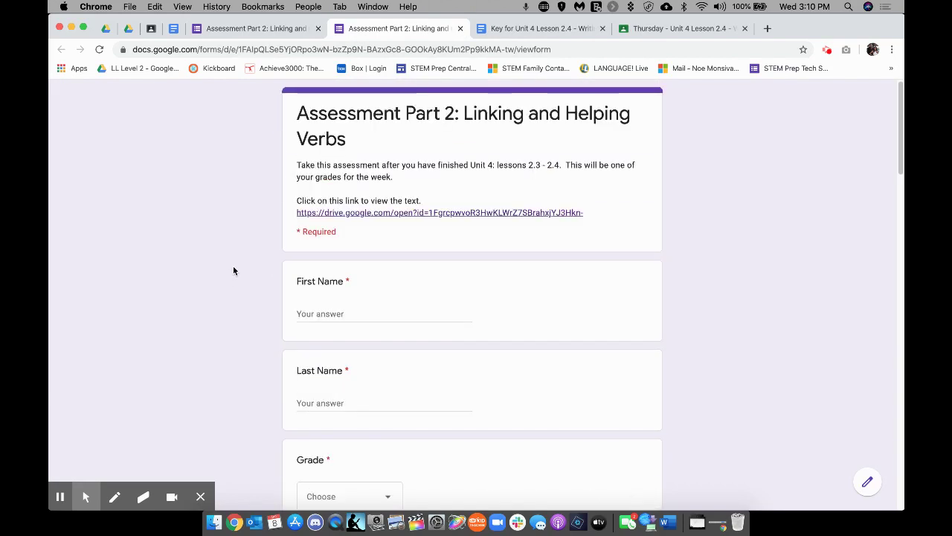